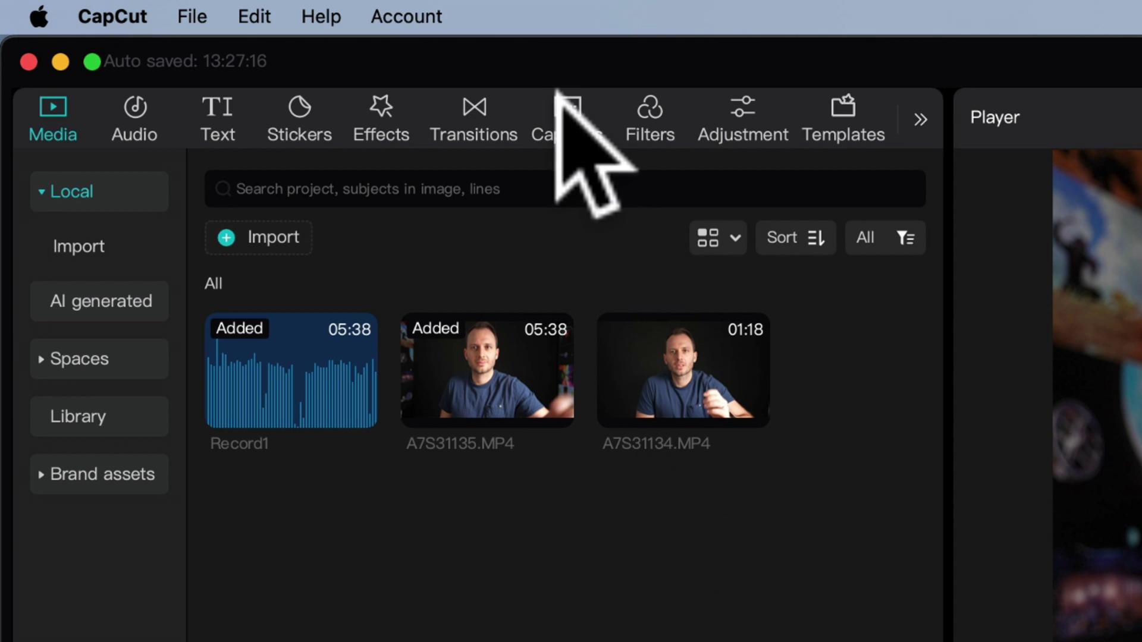
# Generate English auto captions from the spoken audio and scrub to check them
pyautogui.click(568, 113)
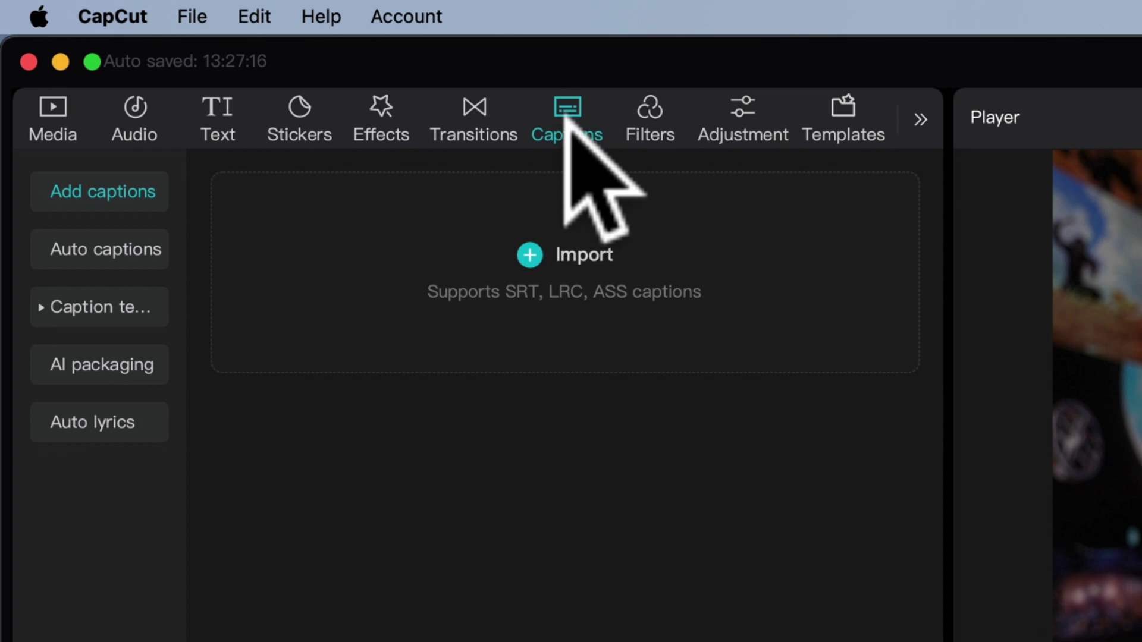
pyautogui.click(81, 252)
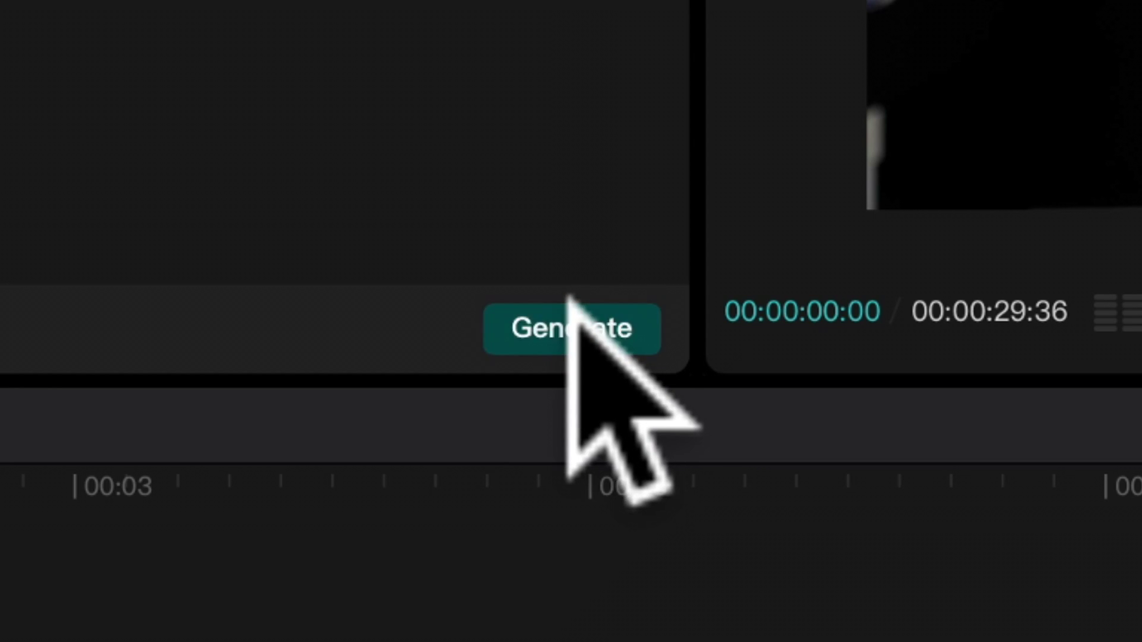
pyautogui.click(284, 321)
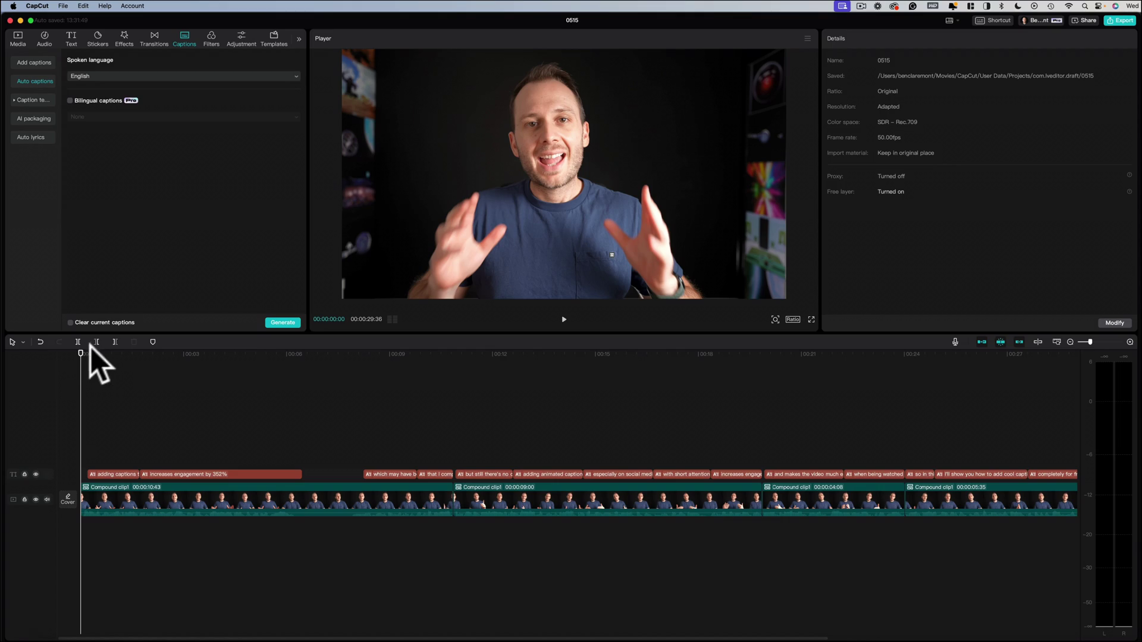
pyautogui.moveTo(93, 377)
pyautogui.mouseDown()
pyautogui.moveTo(520, 372)
pyautogui.moveTo(958, 388)
pyautogui.moveTo(624, 393)
pyautogui.mouseUp()
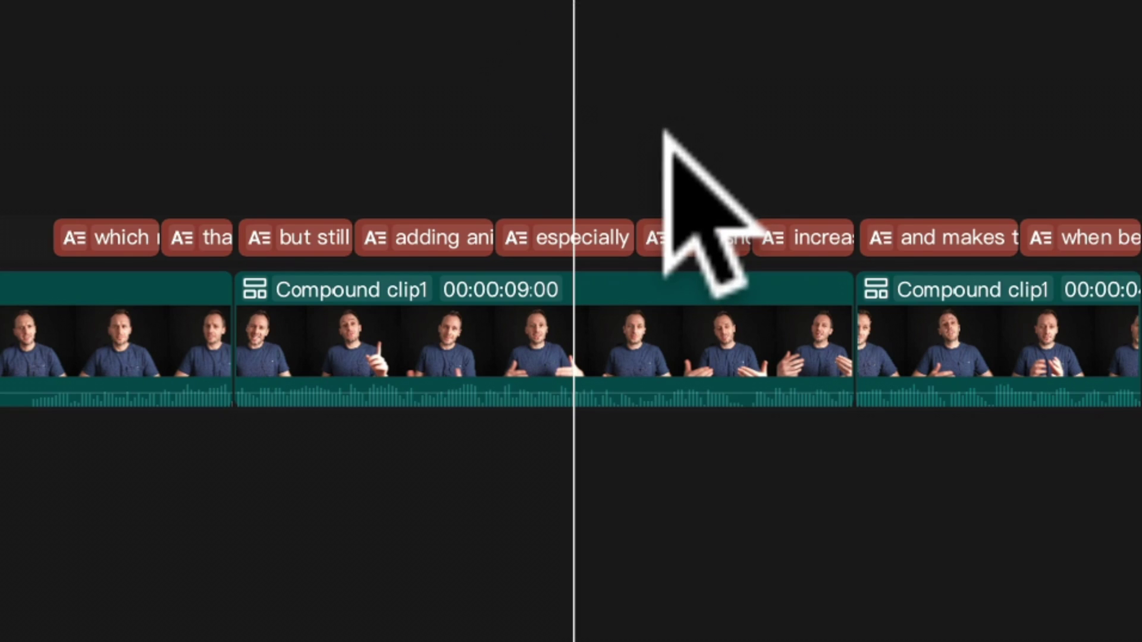
# Select the 'especially' caption clip and review the generated caption lines in the Captions list
pyautogui.click(599, 165)
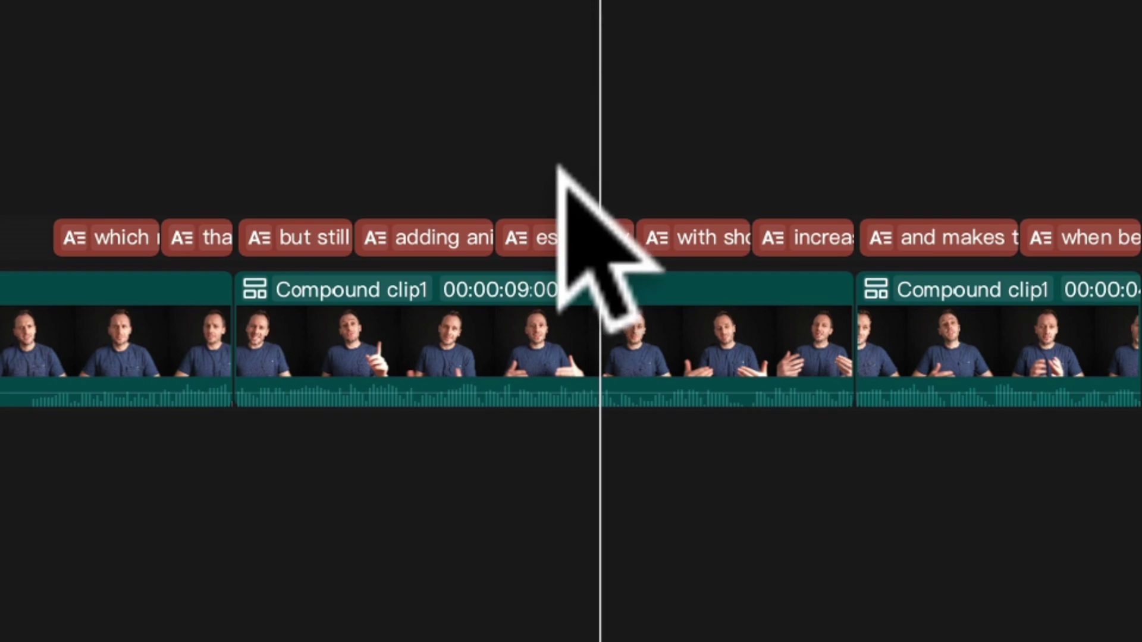
pyautogui.click(562, 225)
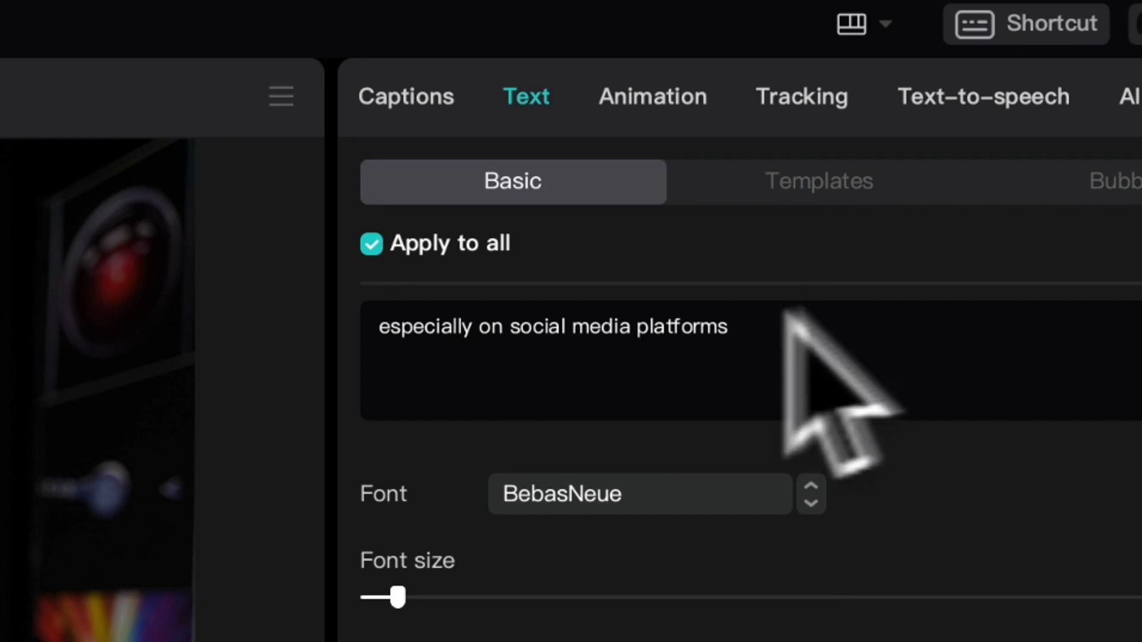
pyautogui.moveTo(731, 327); pyautogui.dragTo(637, 330)
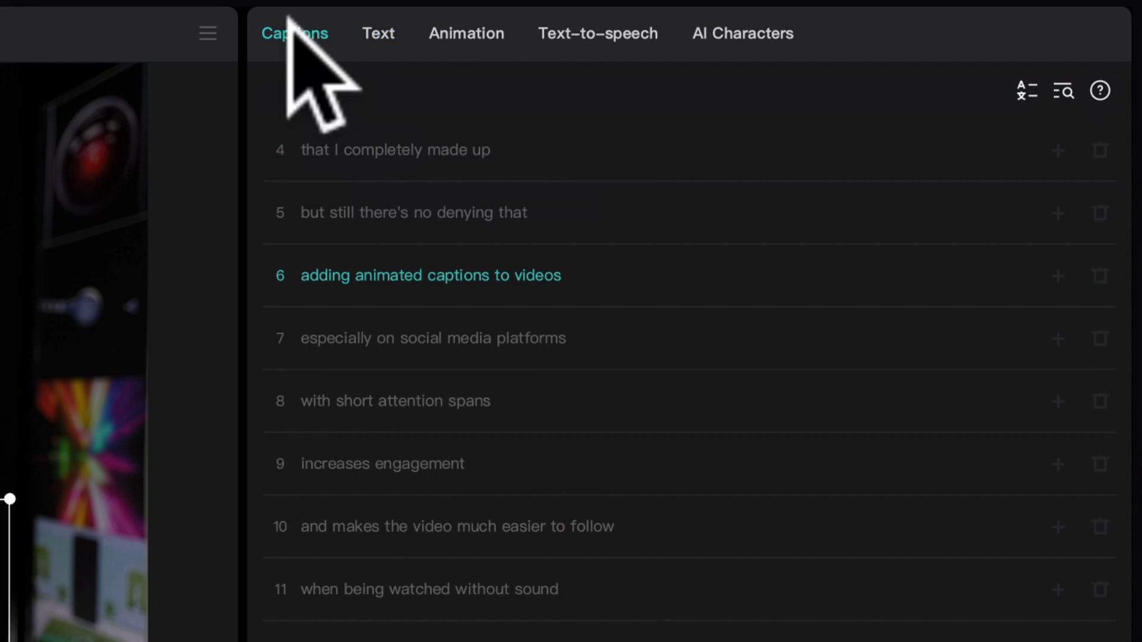
pyautogui.scroll(3, 535, 429)
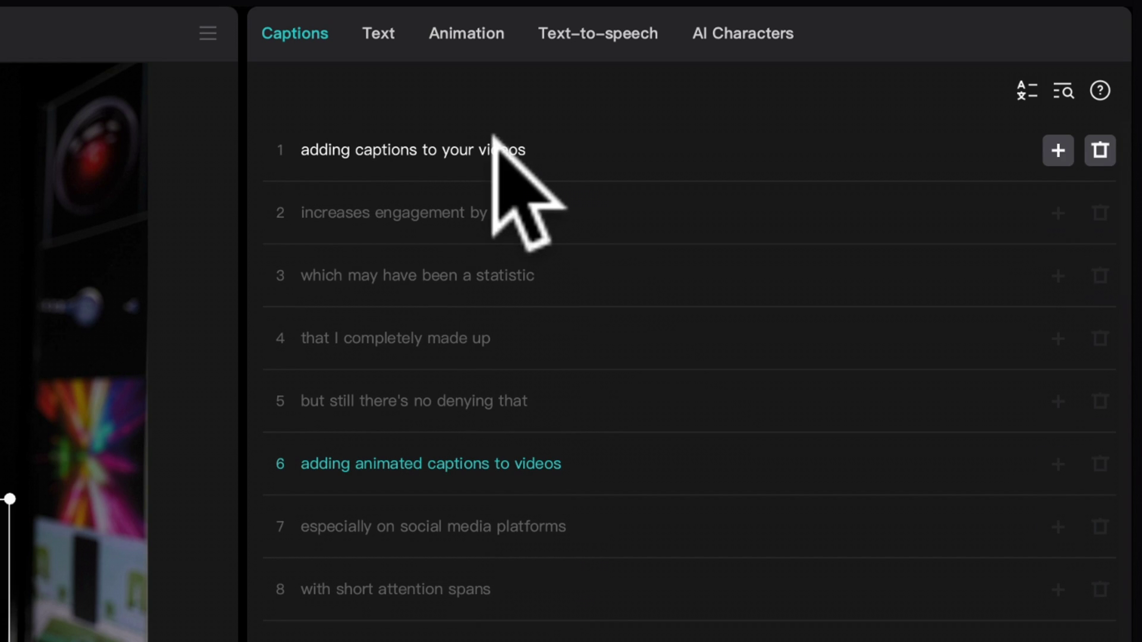
pyautogui.scroll(-3, 526, 542)
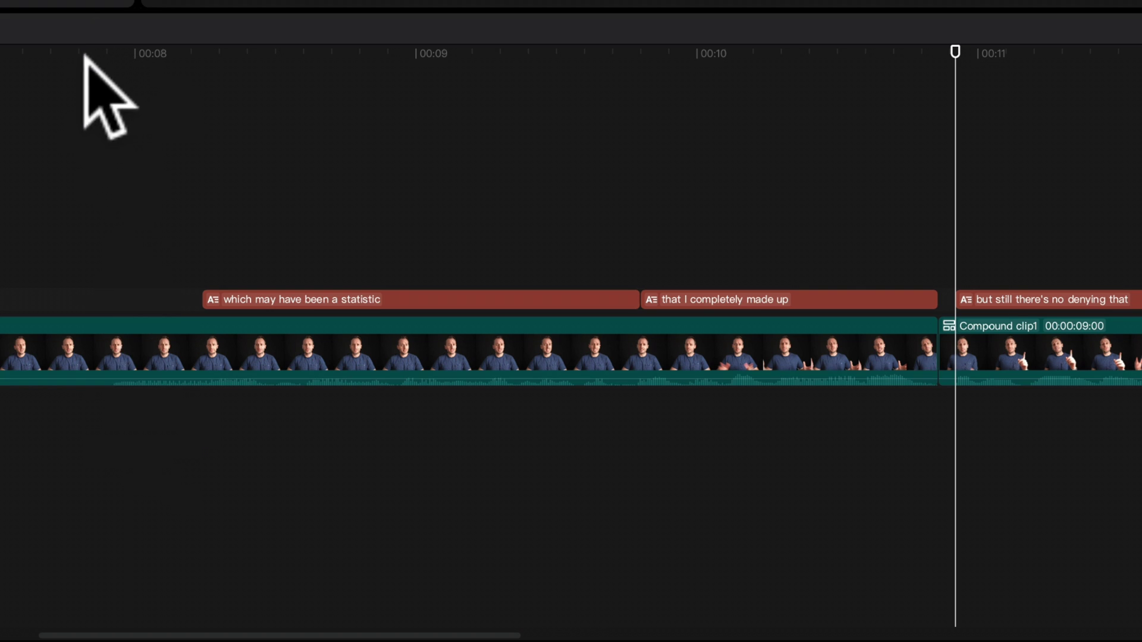
# Drag the statistic caption and the next one to start earlier at the playhead near 00:08
pyautogui.moveTo(85, 55); pyautogui.dragTo(107, 56)
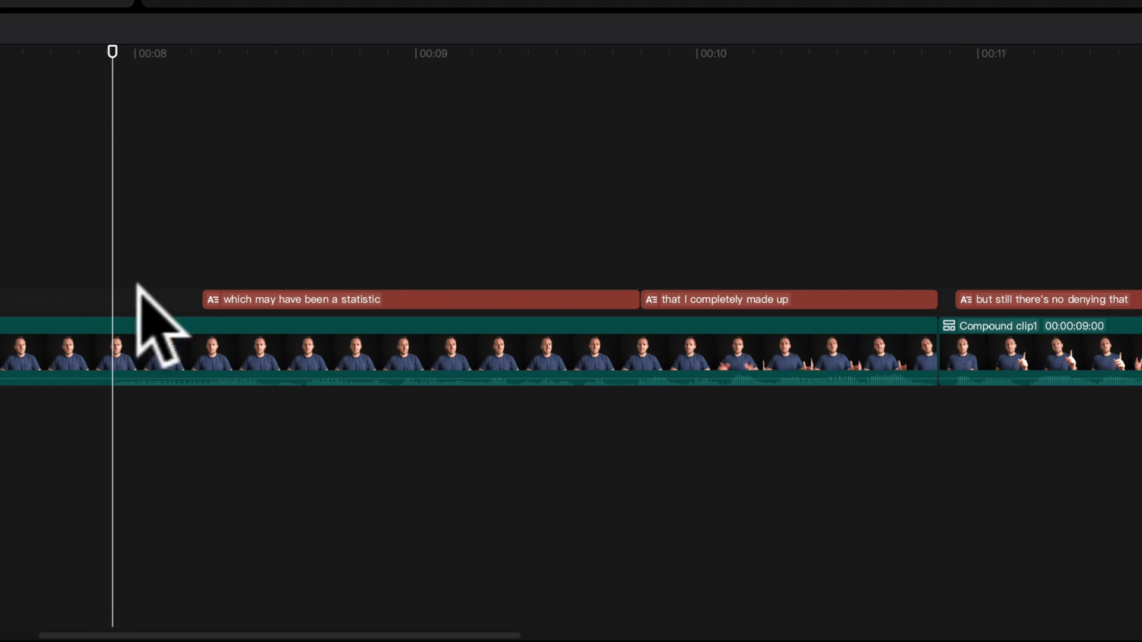
pyautogui.moveTo(199, 294); pyautogui.dragTo(204, 298)
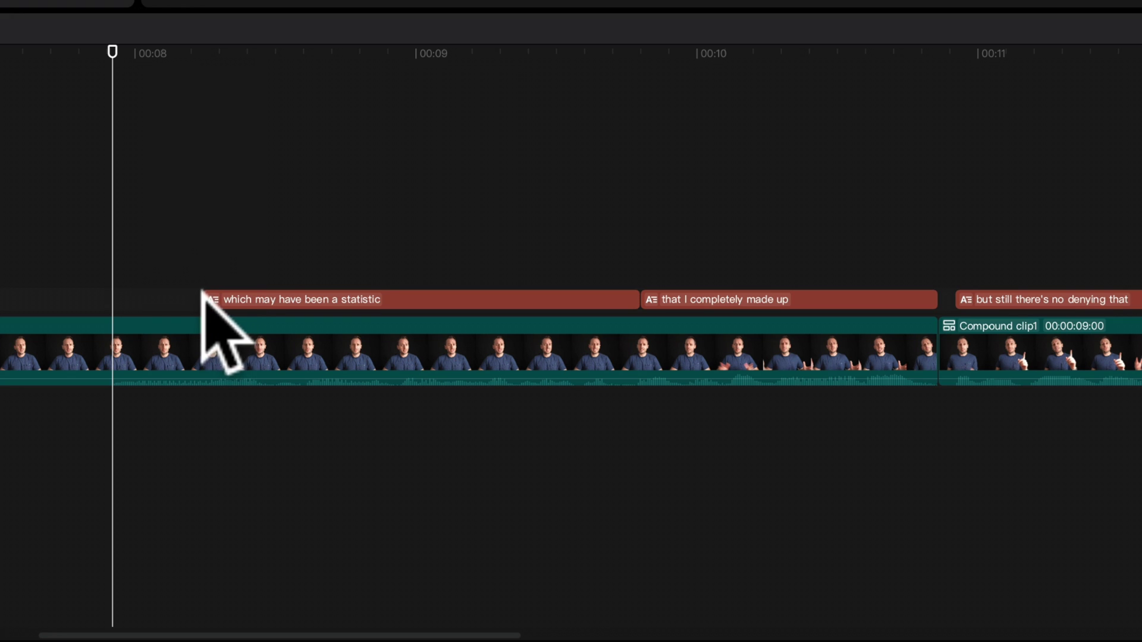
pyautogui.moveTo(205, 305); pyautogui.dragTo(111, 304)
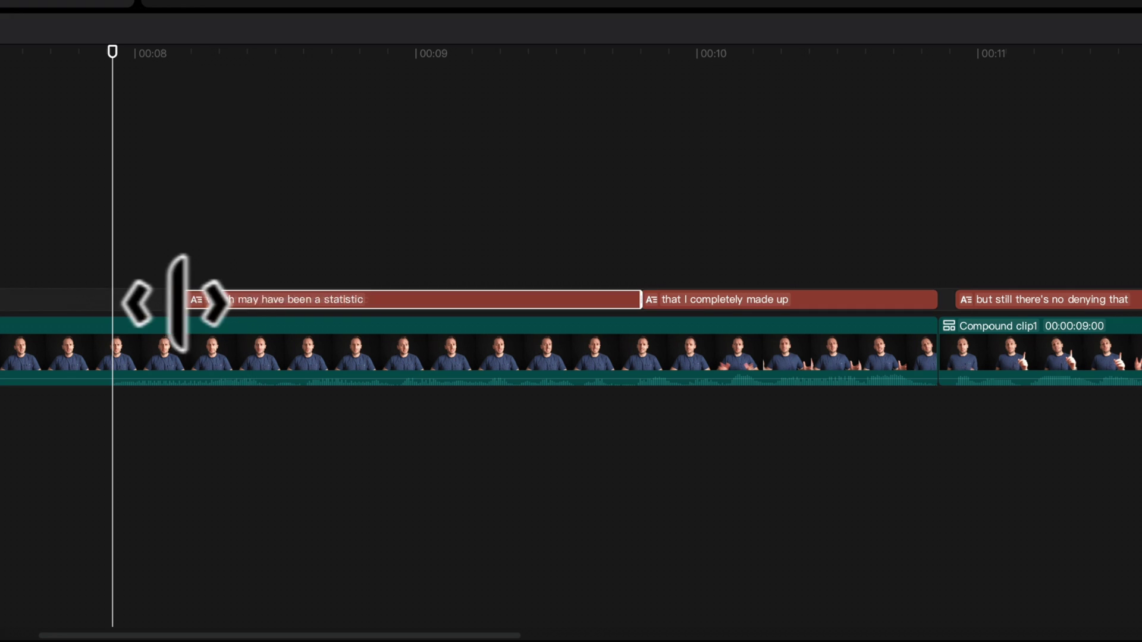
pyautogui.moveTo(956, 301); pyautogui.dragTo(936, 299)
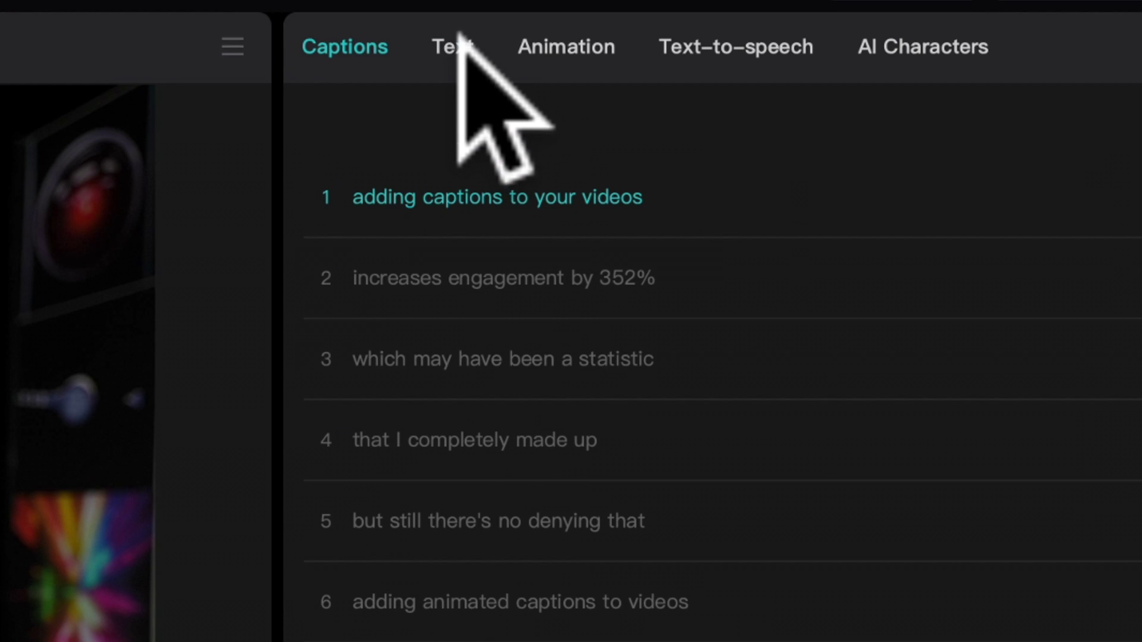
# Apply a bold yellow-highlight text template to all captions and preview it
pyautogui.click(458, 40)
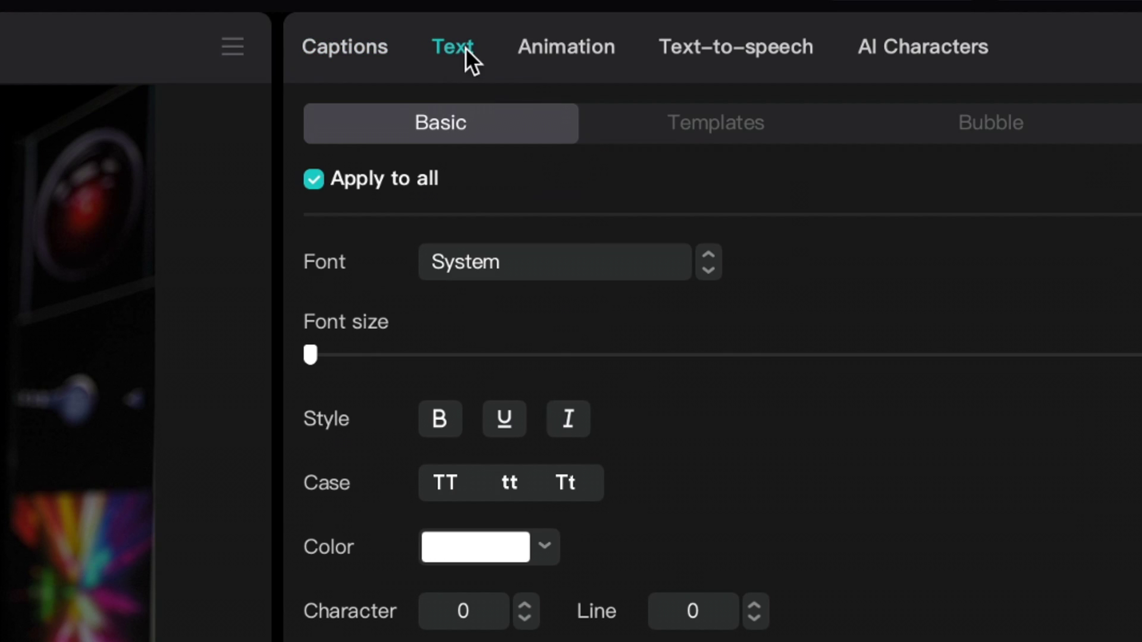
pyautogui.click(632, 118)
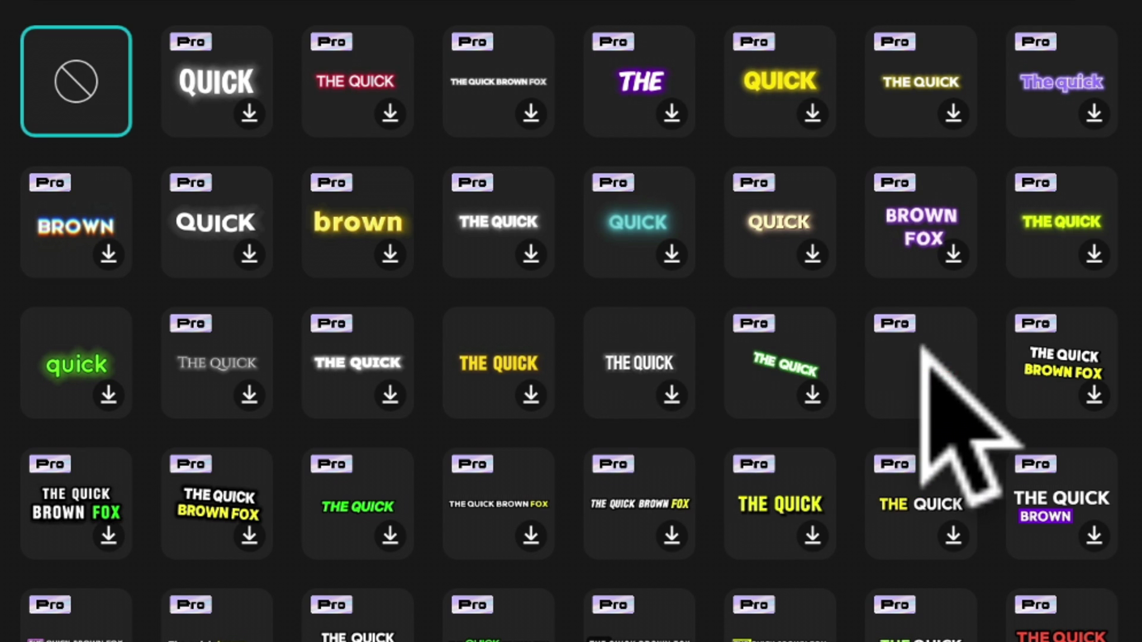
pyautogui.scroll(-5, 915, 360)
pyautogui.scroll(-3, 915, 360)
pyautogui.scroll(-2, 916, 360)
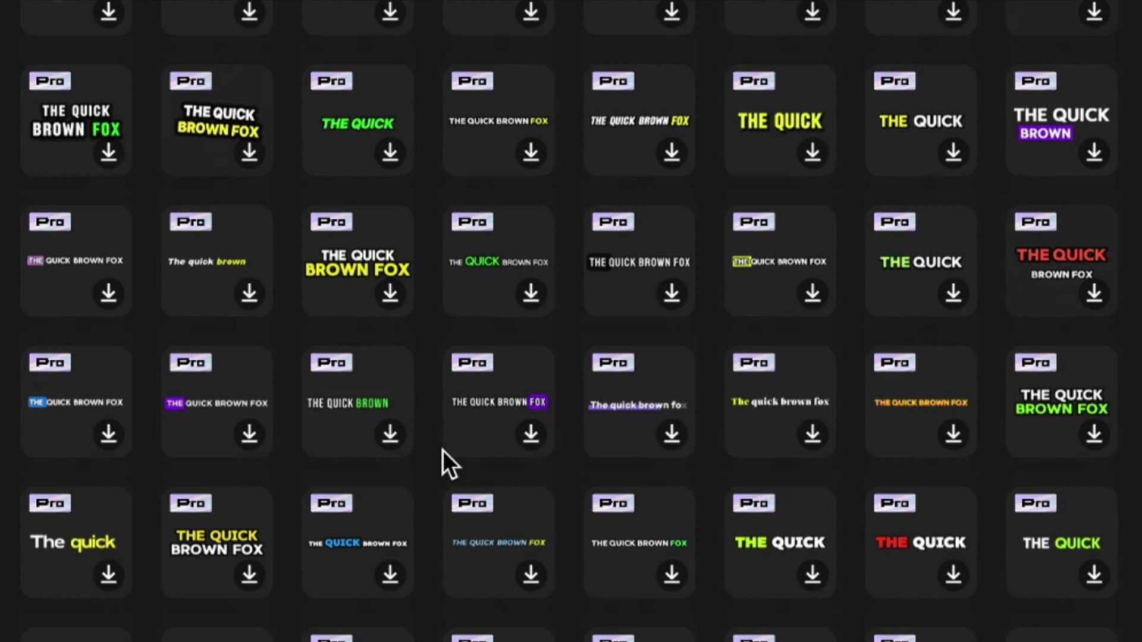
pyautogui.scroll(2, 443, 450)
pyautogui.scroll(1, 443, 450)
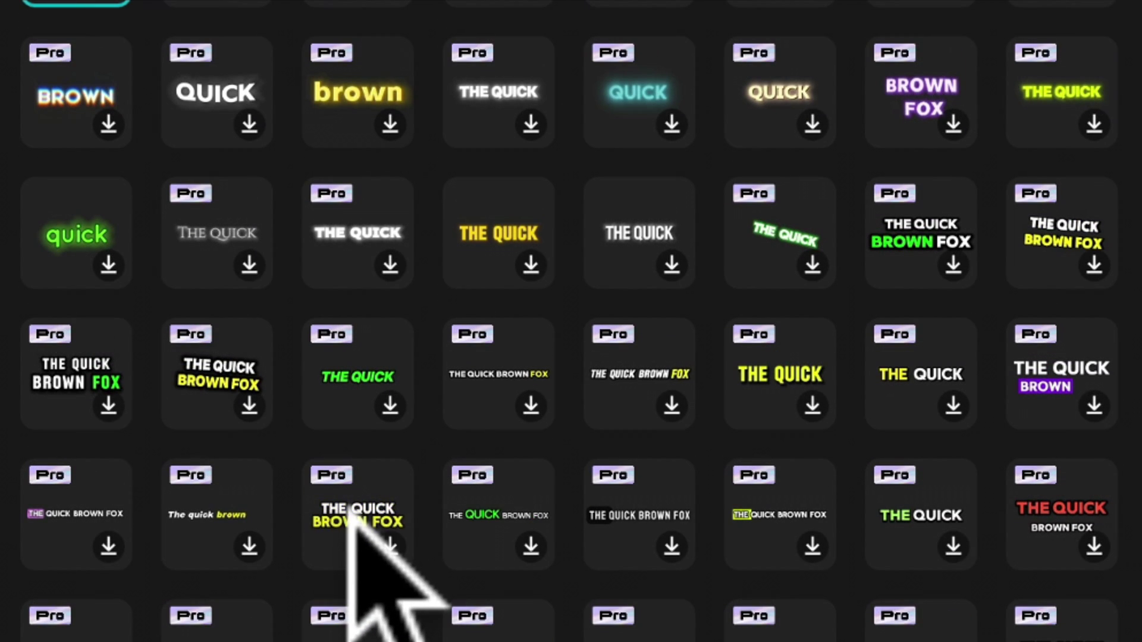
pyautogui.click(578, 252)
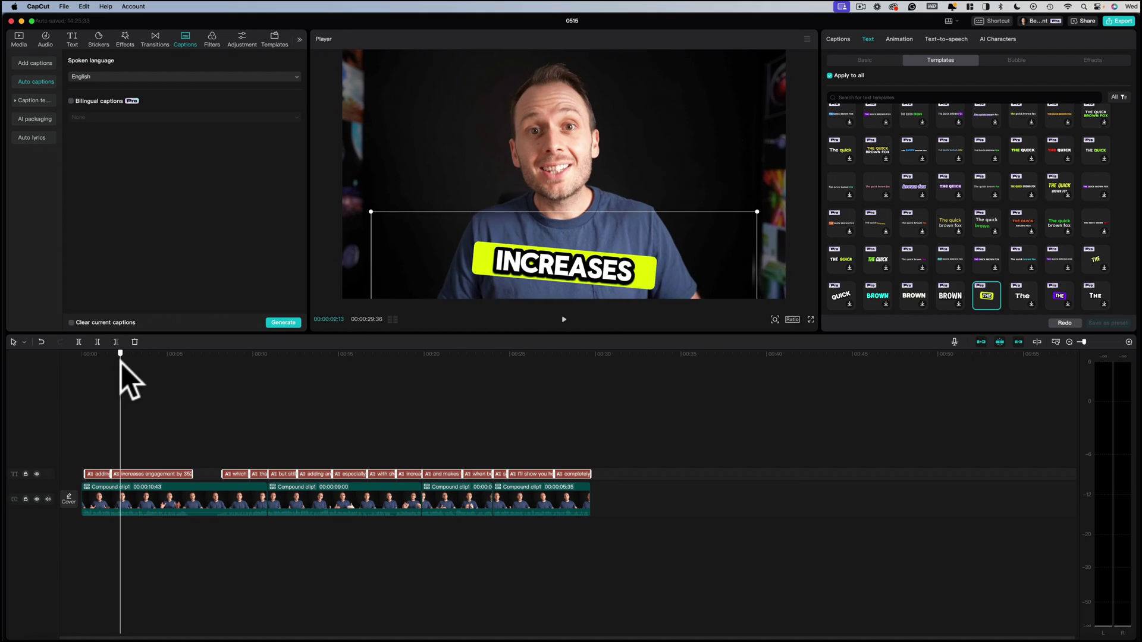
pyautogui.moveTo(122, 363); pyautogui.dragTo(168, 363)
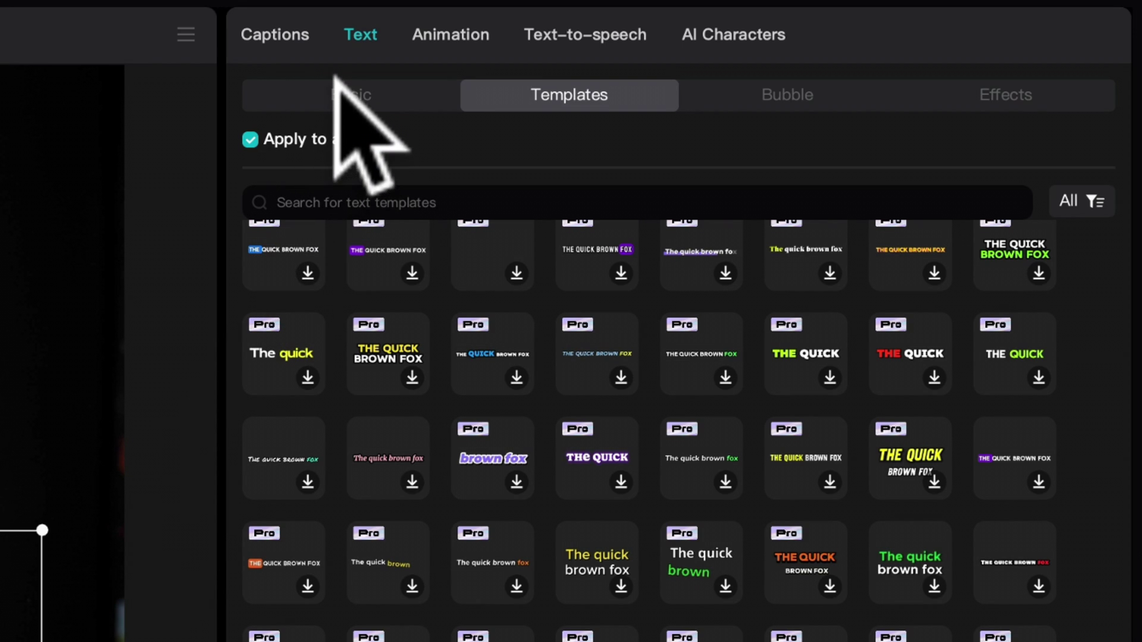
# Show the Basic text settings and the font list for the captions
pyautogui.click(337, 77)
pyautogui.click(484, 203)
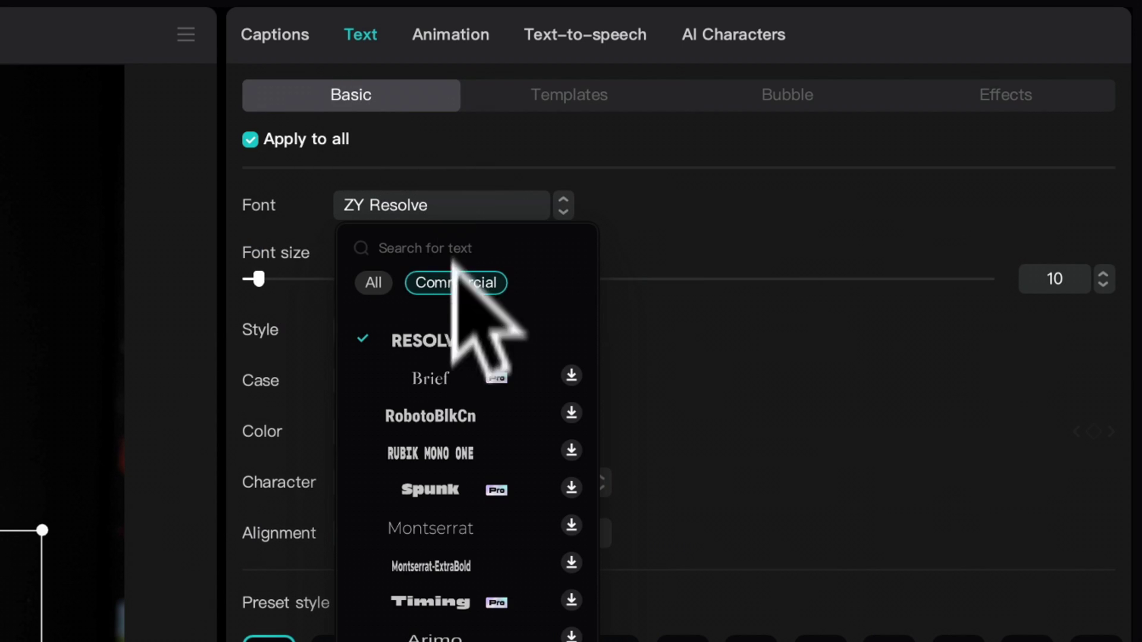
pyautogui.scroll(5, 450, 299)
pyautogui.scroll(5, 464, 303)
pyautogui.scroll(5, 446, 308)
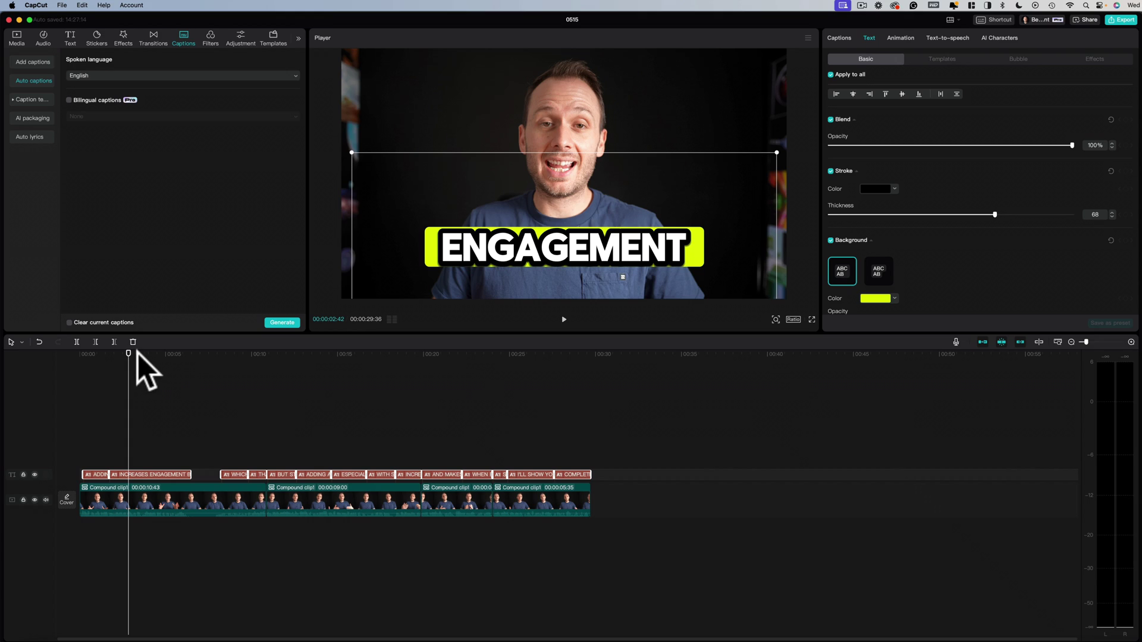
pyautogui.moveTo(131, 354)
pyautogui.mouseDown()
pyautogui.moveTo(135, 375)
pyautogui.moveTo(166, 374)
pyautogui.mouseUp()
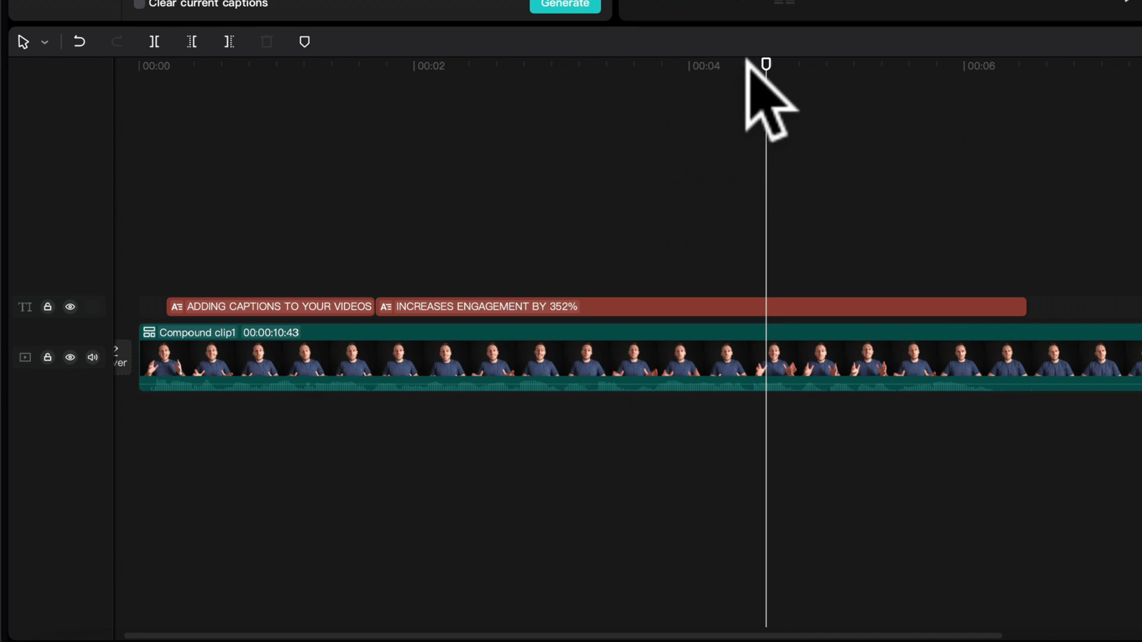
pyautogui.moveTo(764, 67)
pyautogui.mouseDown()
pyautogui.moveTo(608, 67)
pyautogui.moveTo(745, 67)
pyautogui.mouseUp()
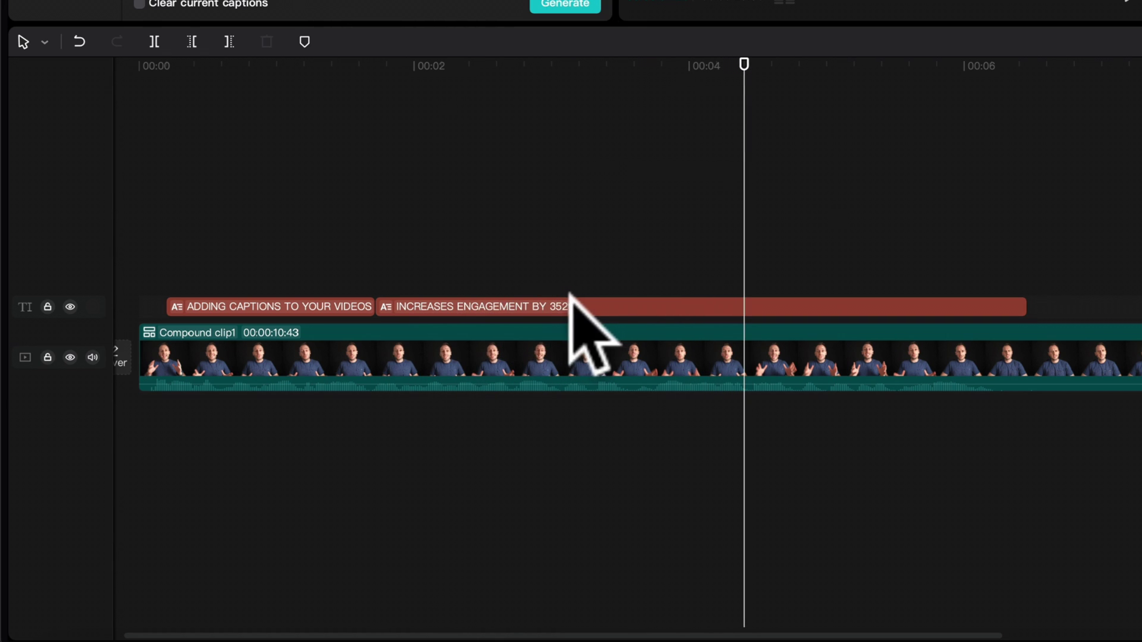
pyautogui.click(381, 308)
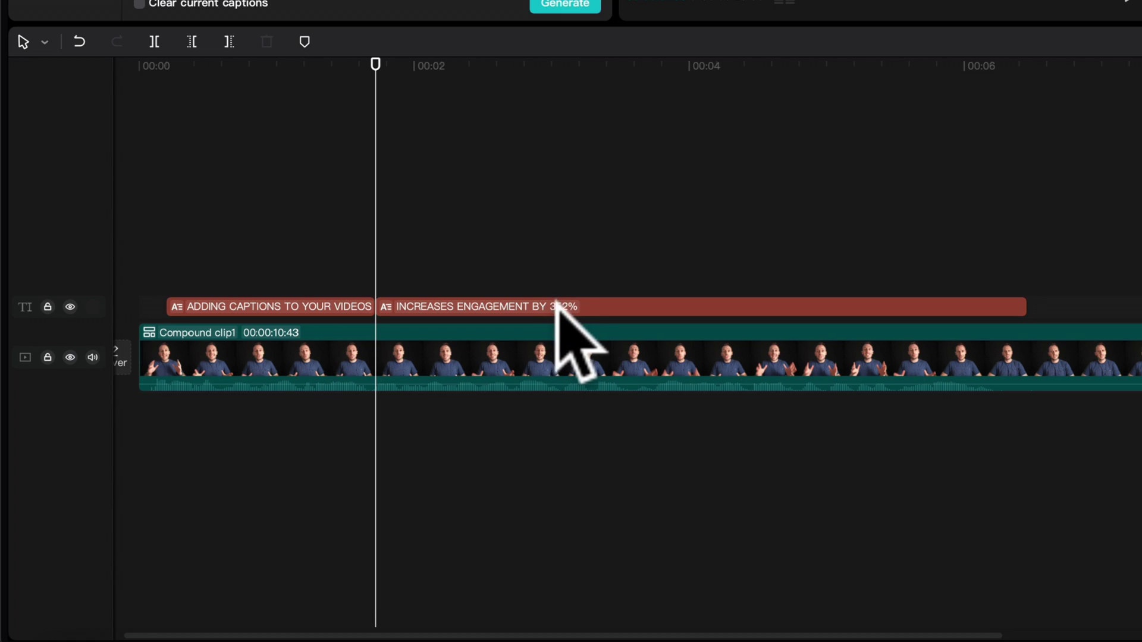
pyautogui.press('space')
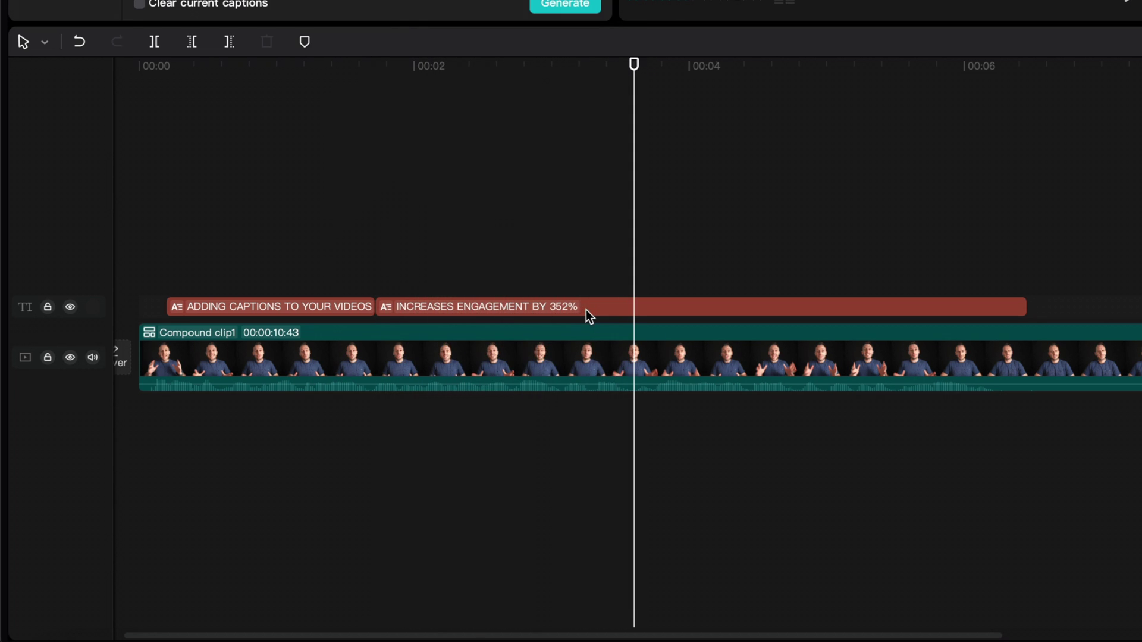
# Trim the engagement caption at the playhead, duplicate it, and cut the copy down to '352%'
pyautogui.click(586, 310)
pyautogui.moveTo(1017, 307)
pyautogui.mouseDown()
pyautogui.moveTo(714, 307)
pyautogui.moveTo(635, 312)
pyautogui.moveTo(634, 323)
pyautogui.mouseUp()
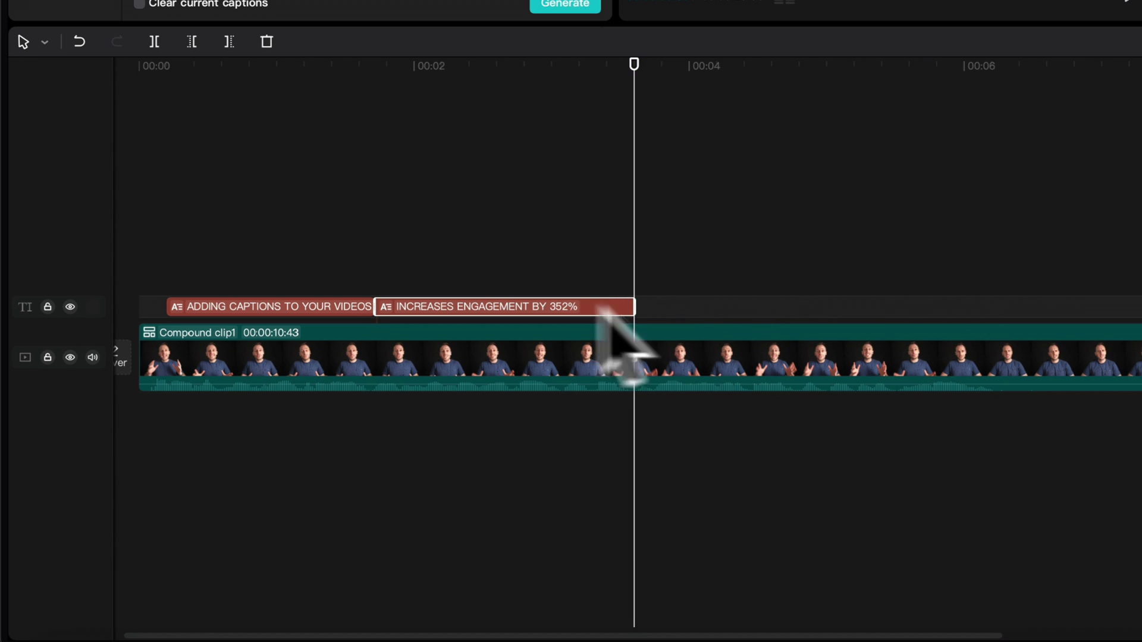
pyautogui.moveTo(514, 300); pyautogui.dragTo(777, 305)
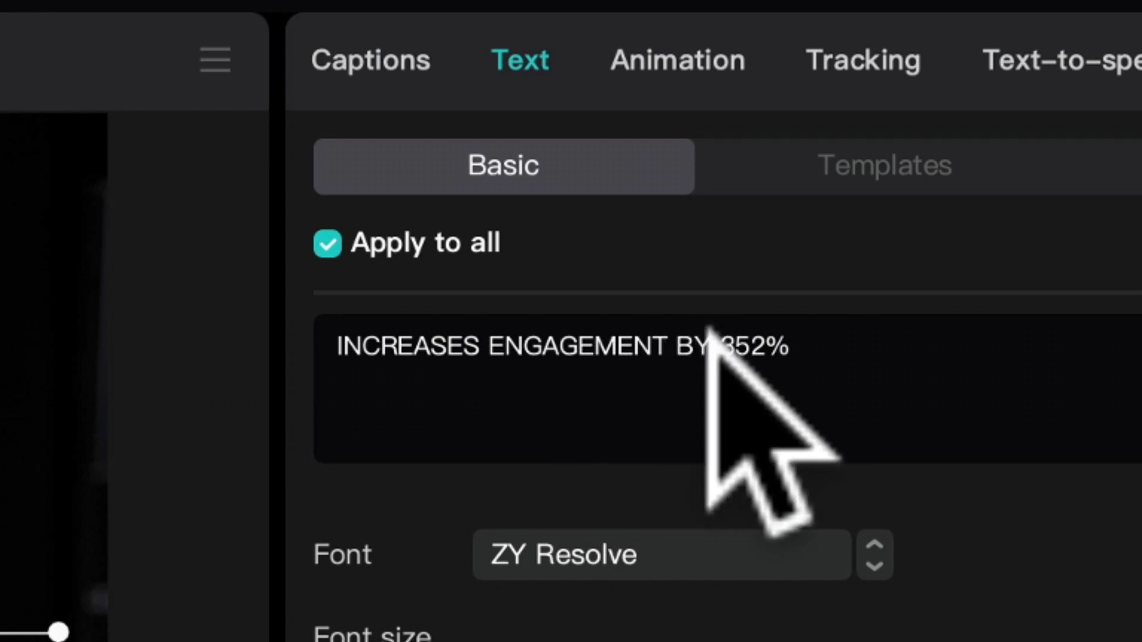
pyautogui.moveTo(719, 347); pyautogui.dragTo(333, 347)
pyautogui.press('BackSpace')
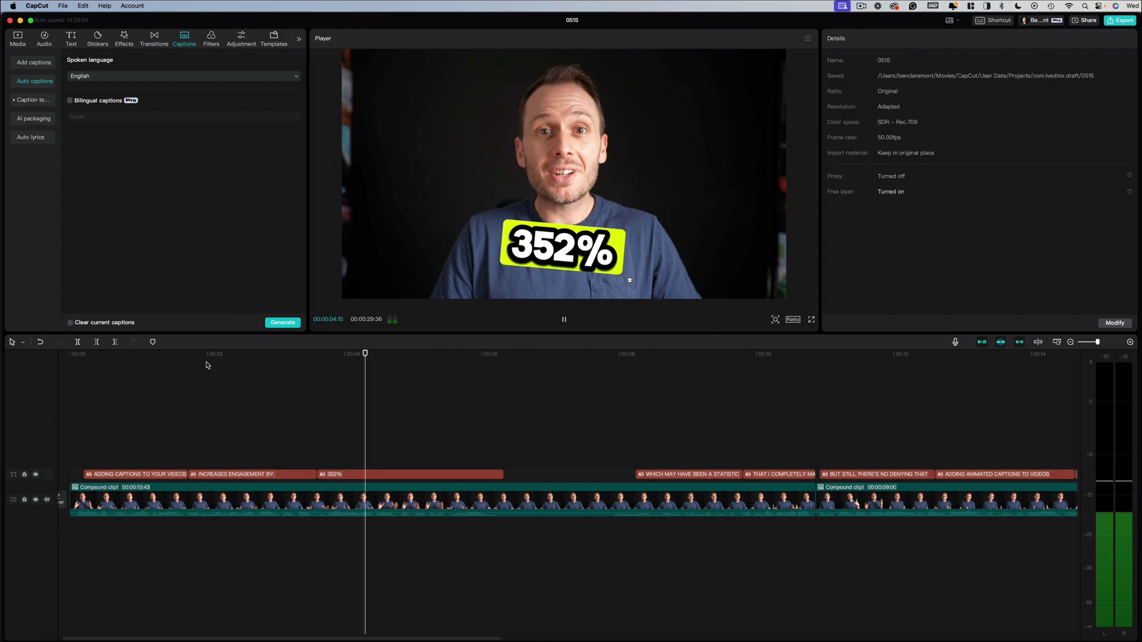
# Enlarge only the 352% caption to font size 22 with Apply to all unchecked
pyautogui.click(411, 473)
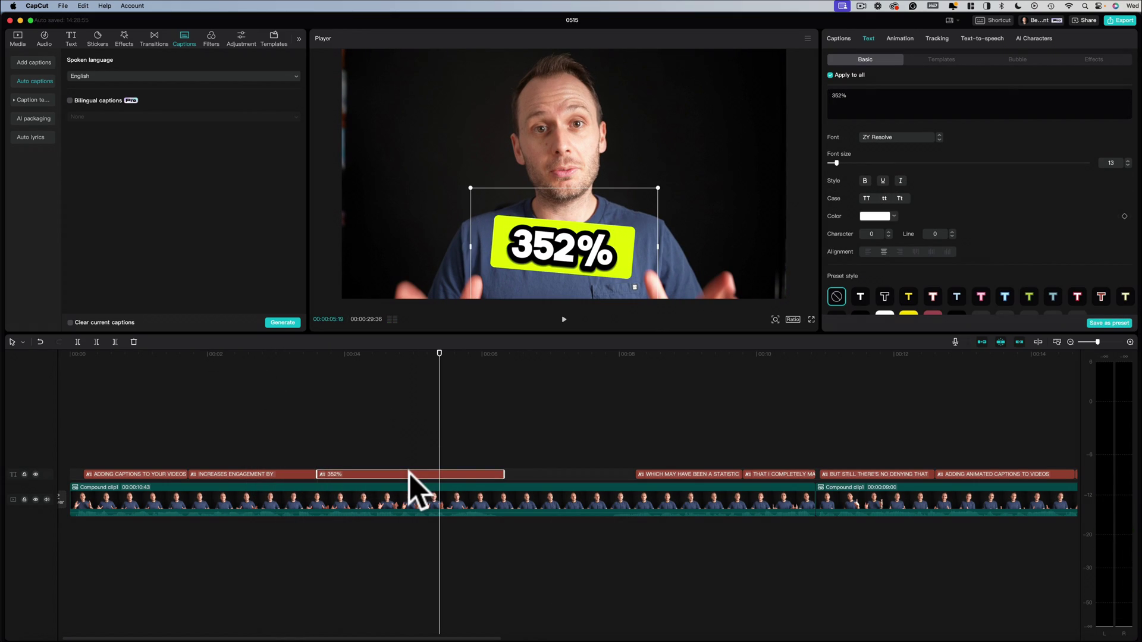
pyautogui.moveTo(834, 162); pyautogui.dragTo(844, 161)
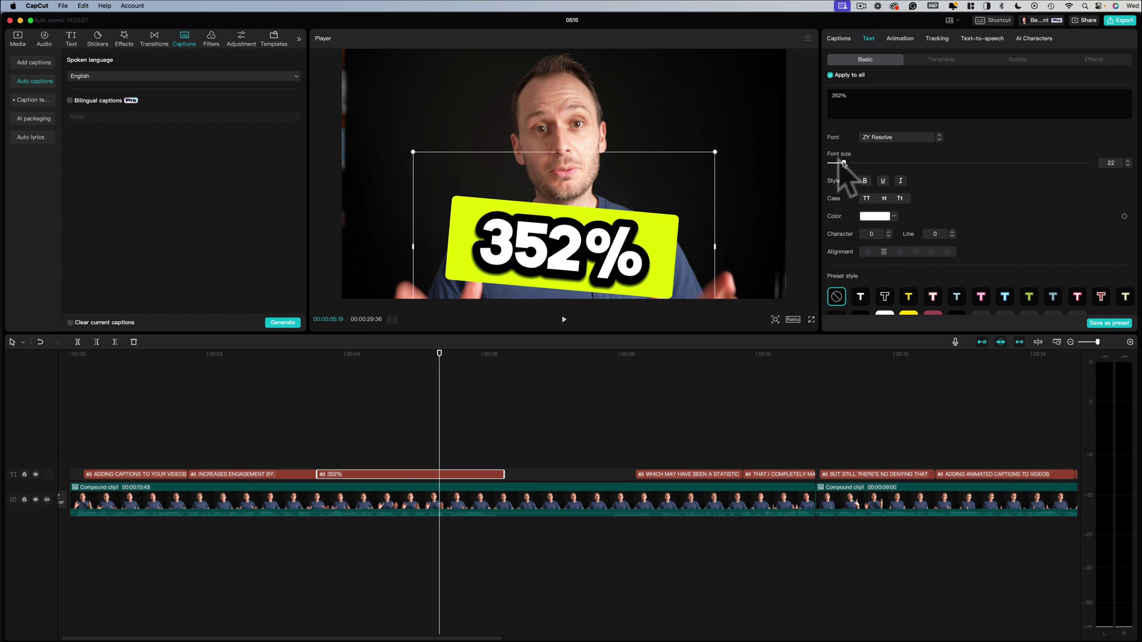
pyautogui.click(851, 73)
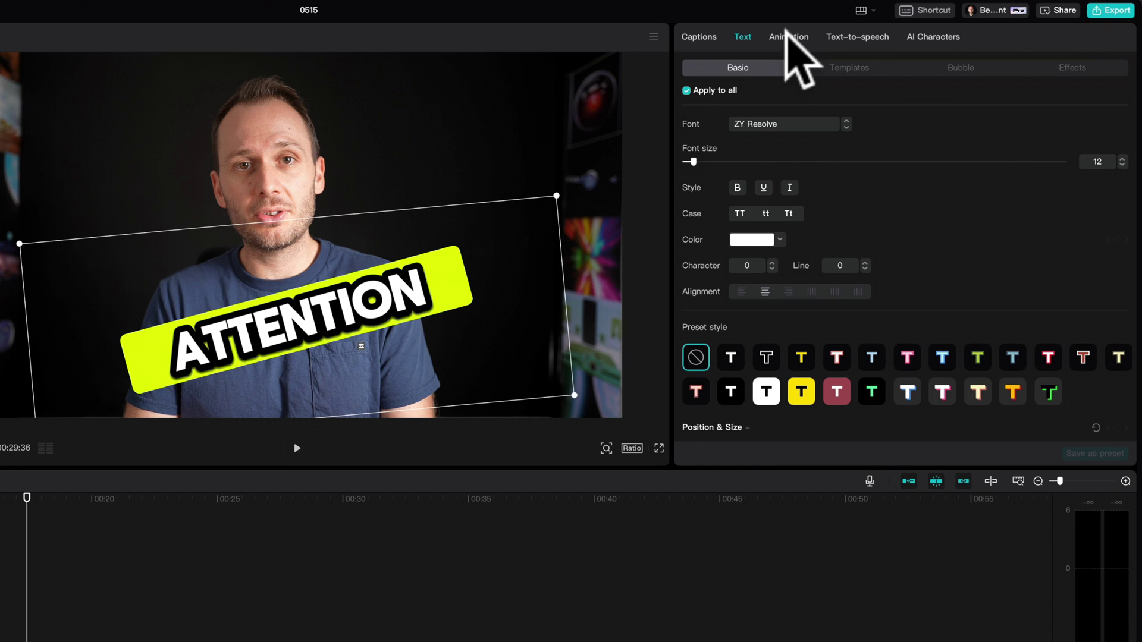
# Browse the animation presets, then hide the auto caption track with its eye icon
pyautogui.click(790, 37)
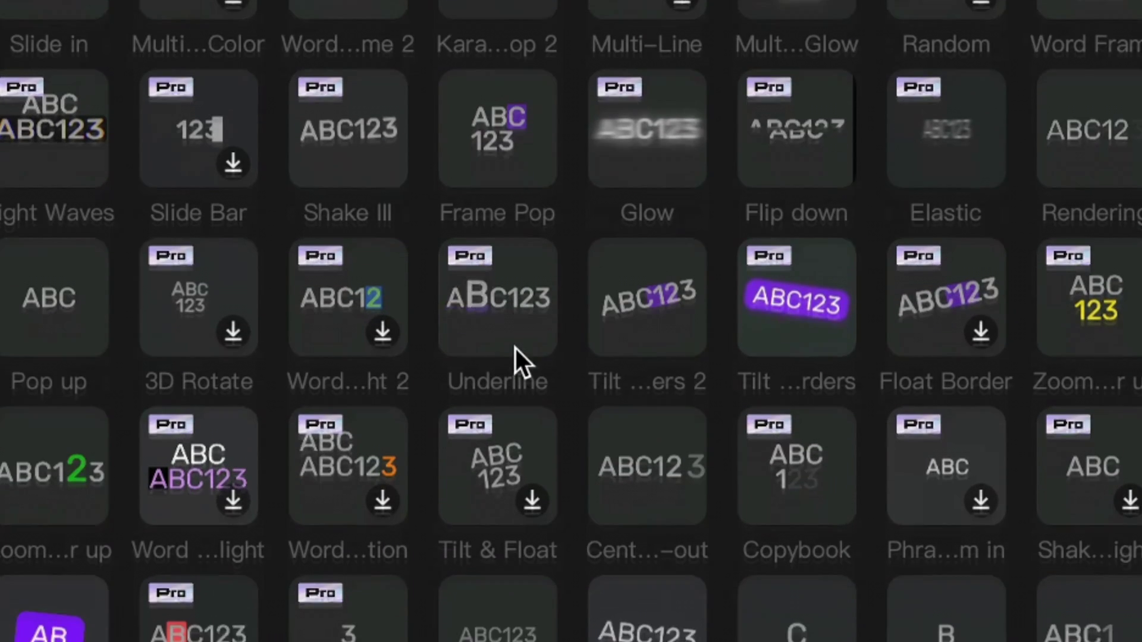
pyautogui.scroll(-3, 515, 349)
pyautogui.scroll(-2, 516, 349)
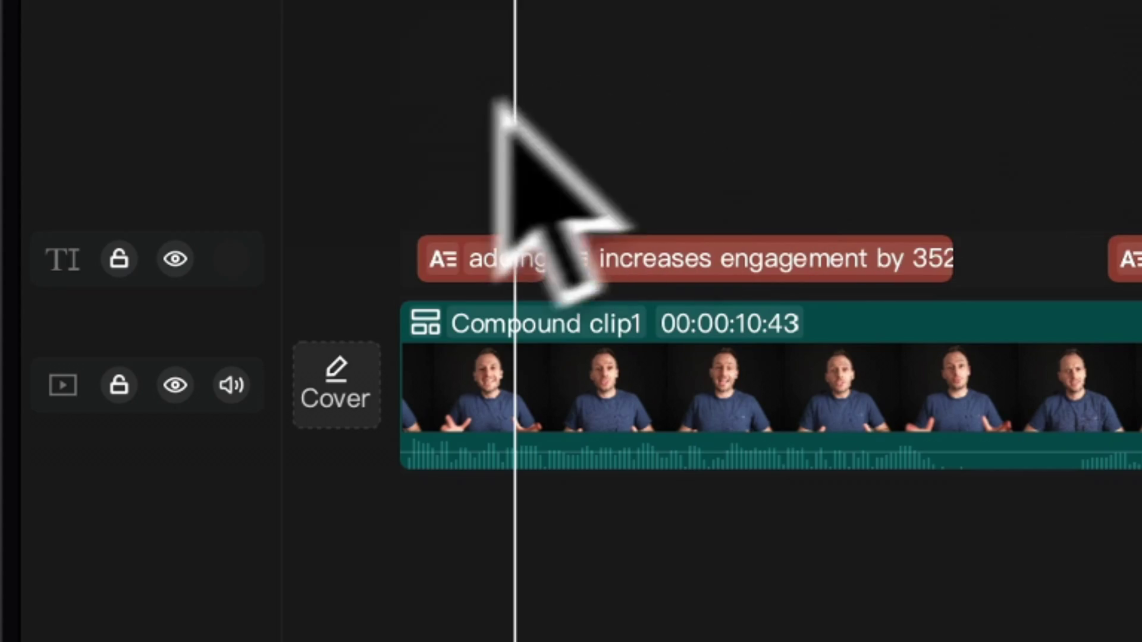
pyautogui.click(175, 259)
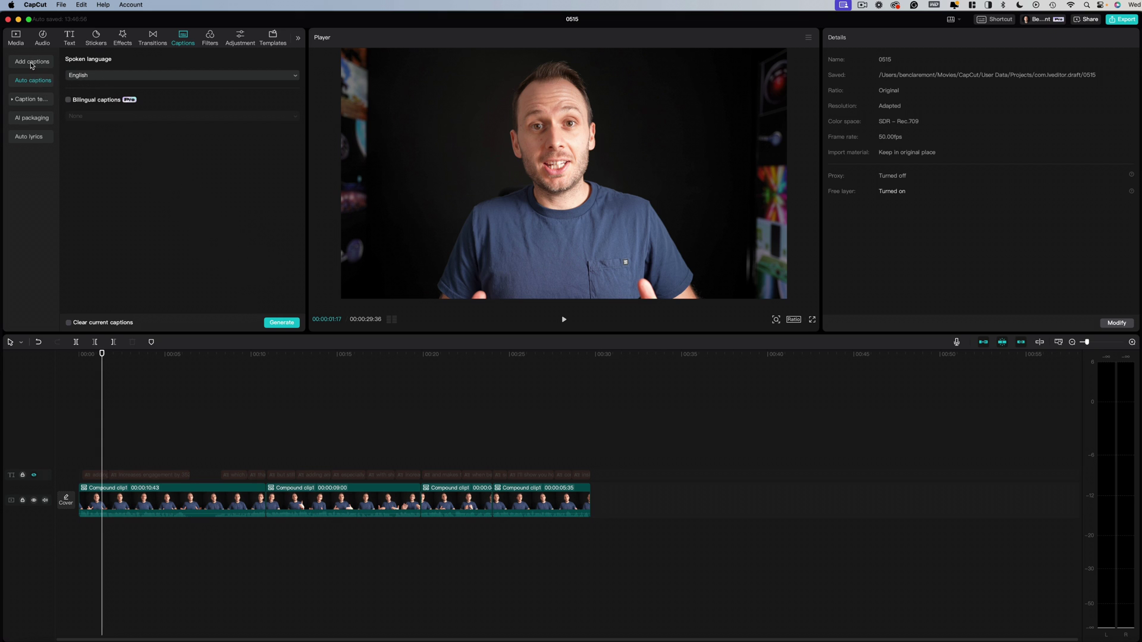
# Switch to Add captions and browse the Trending caption templates
pyautogui.click(31, 62)
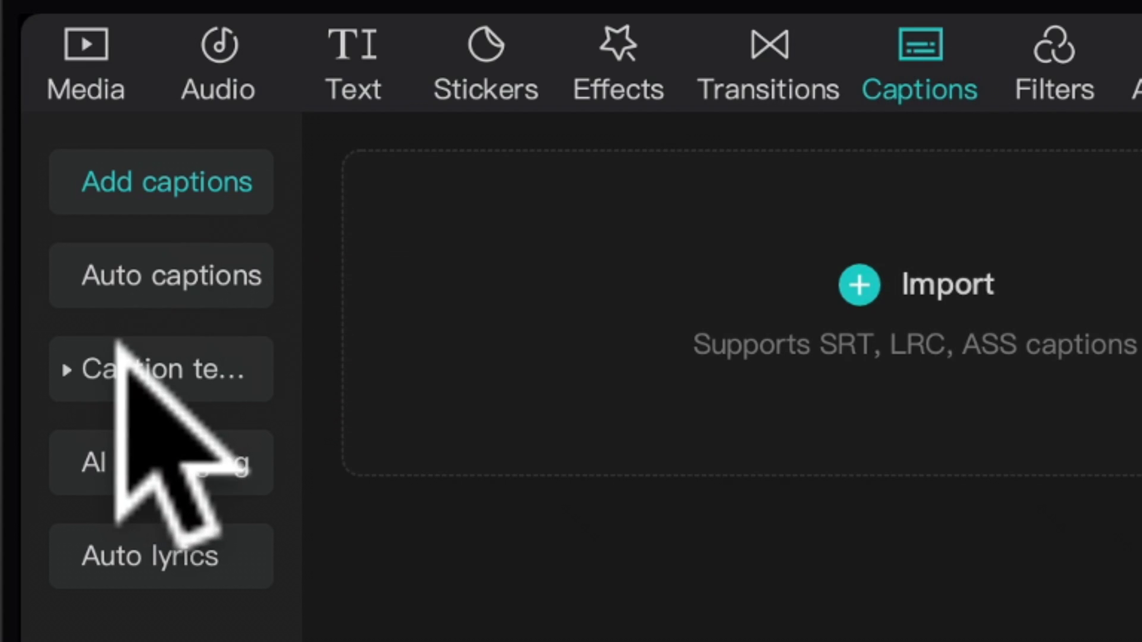
pyautogui.click(120, 375)
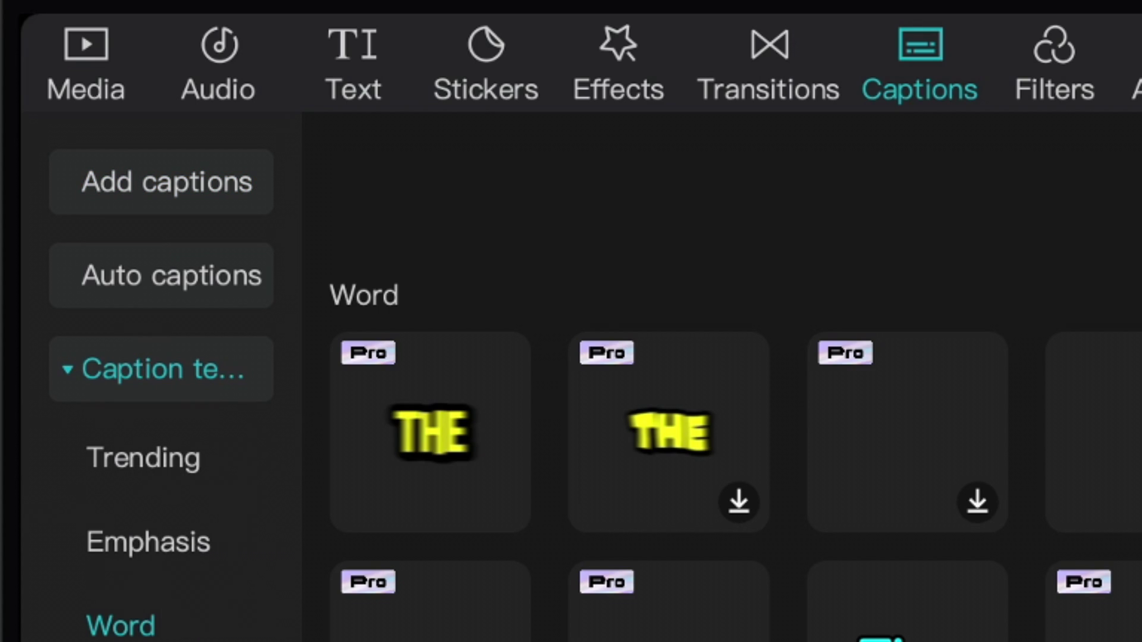
pyautogui.click(143, 458)
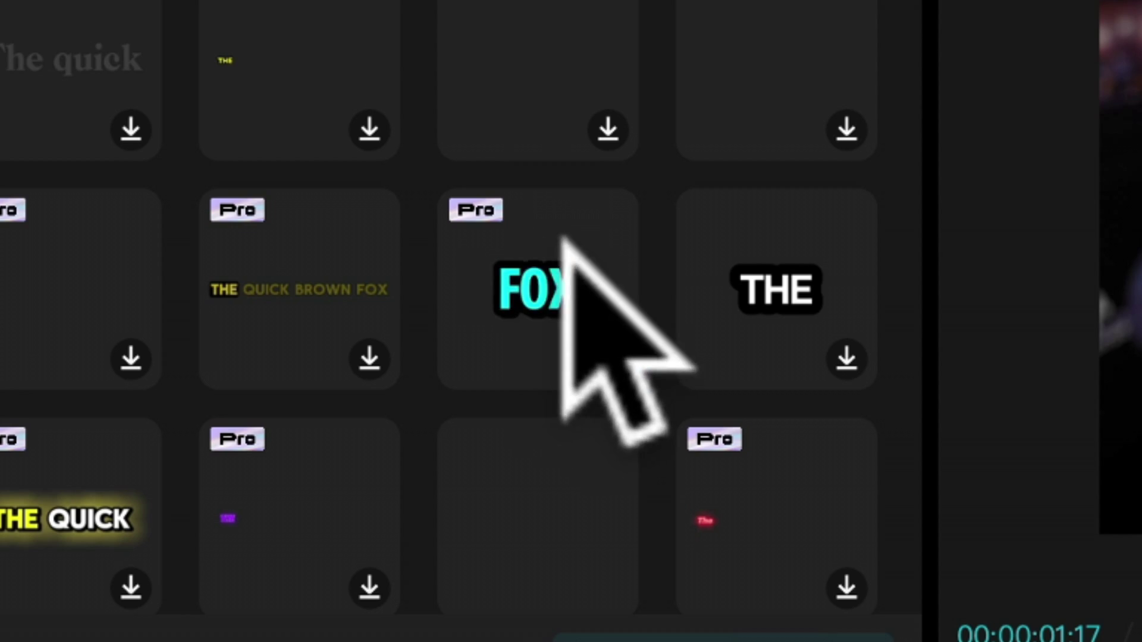
pyautogui.moveTo(517, 535)
pyautogui.click(596, 328)
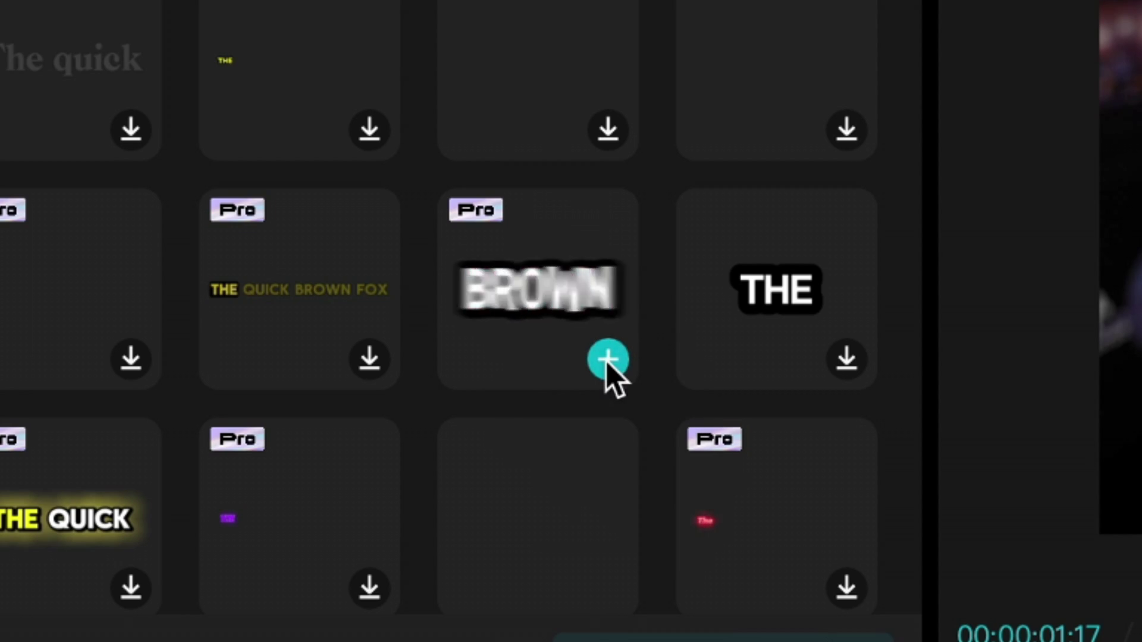
# Add a trending template caption at the playhead and nudge it slightly earlier
pyautogui.click(607, 357)
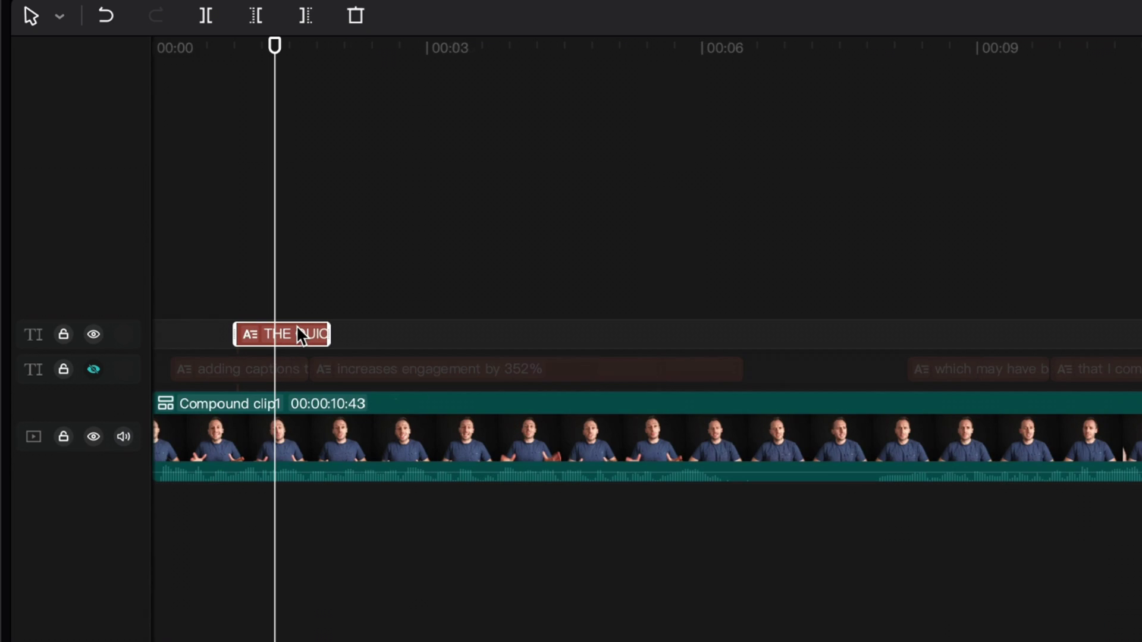
pyautogui.keyDown('ctrl'); pyautogui.scroll(3, 297, 325); pyautogui.keyUp('ctrl')
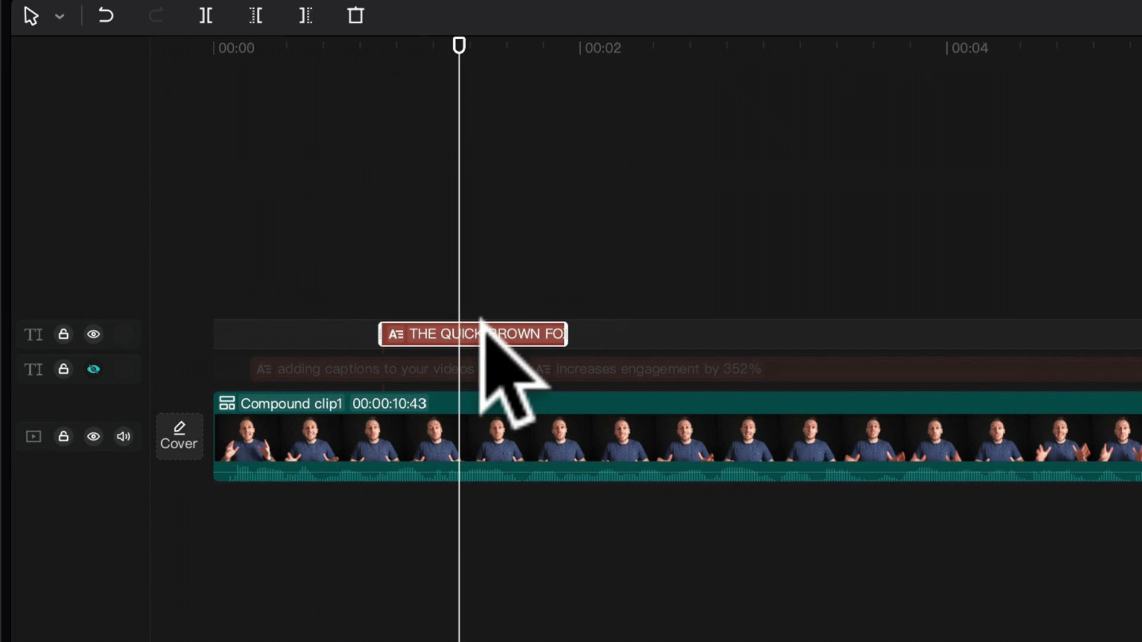
pyautogui.moveTo(481, 318); pyautogui.dragTo(446, 318)
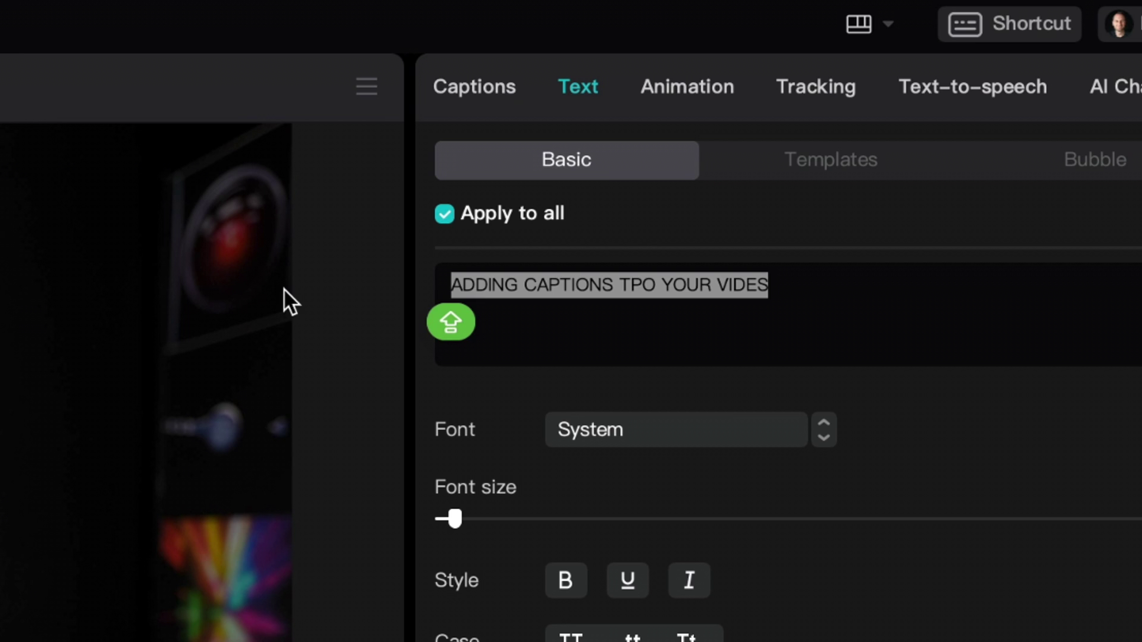
pyautogui.write('ADDING TEXT TO YOUR VIDEOS')
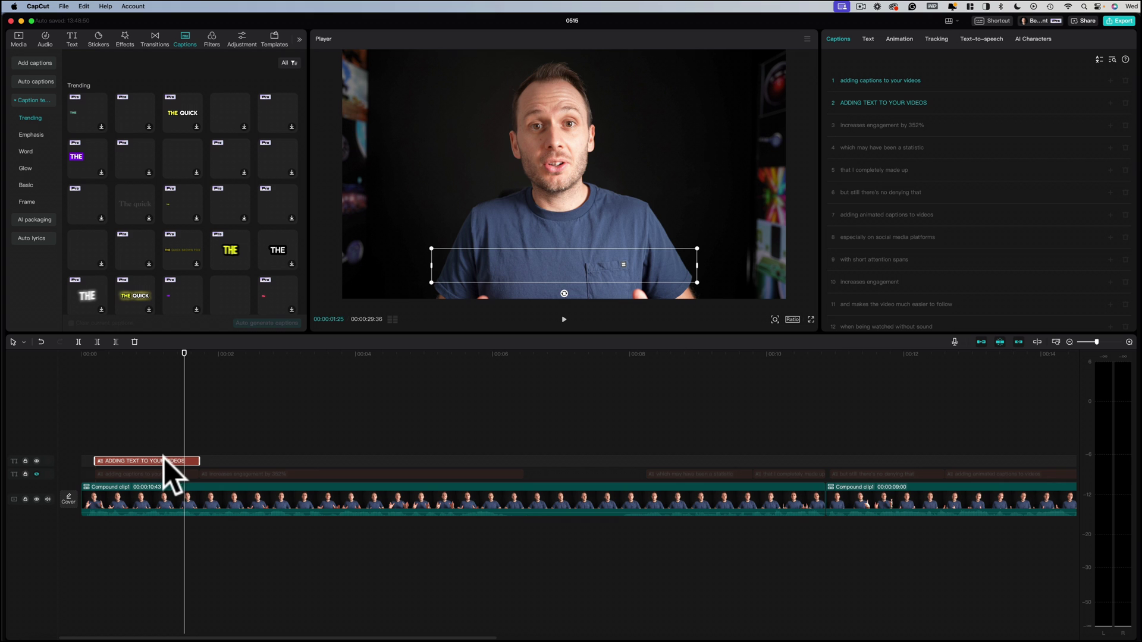
# Lengthen the title caption, then option-drag a duplicate and drop it right after the original
pyautogui.moveTo(200, 460); pyautogui.dragTo(977, 444)
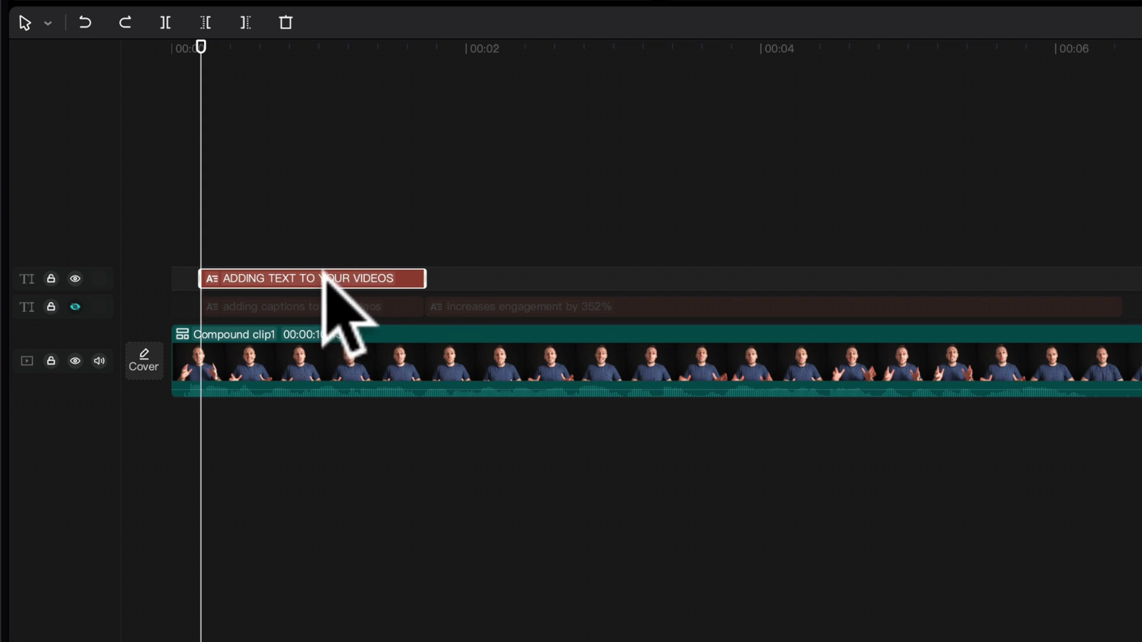
pyautogui.moveTo(320, 273); pyautogui.dragTo(564, 268)
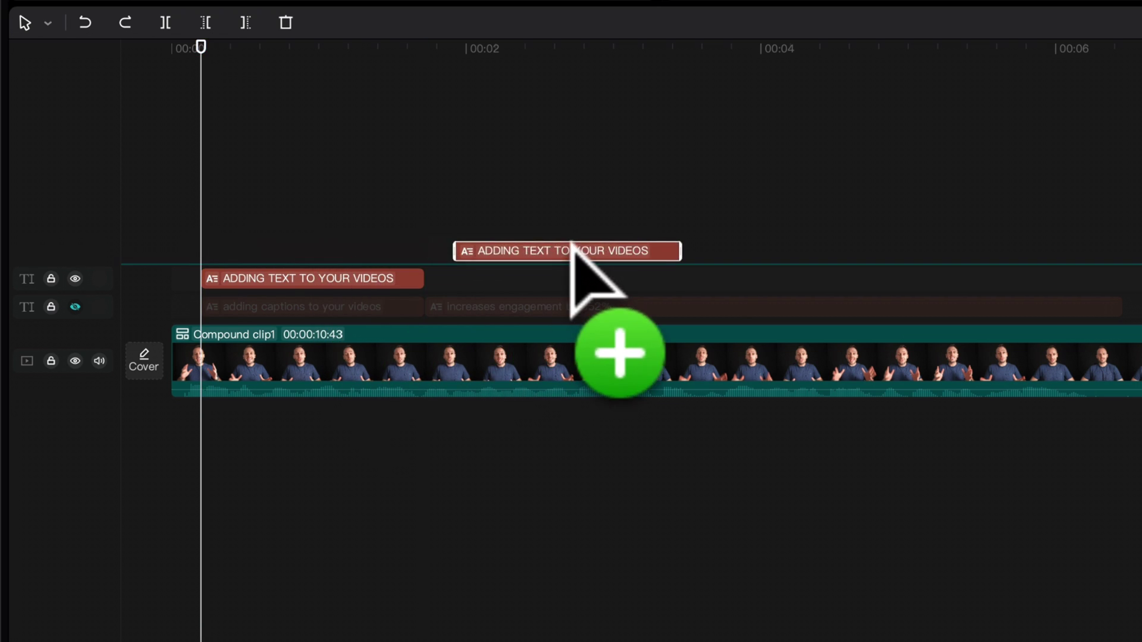
pyautogui.moveTo(564, 268); pyautogui.dragTo(545, 295)
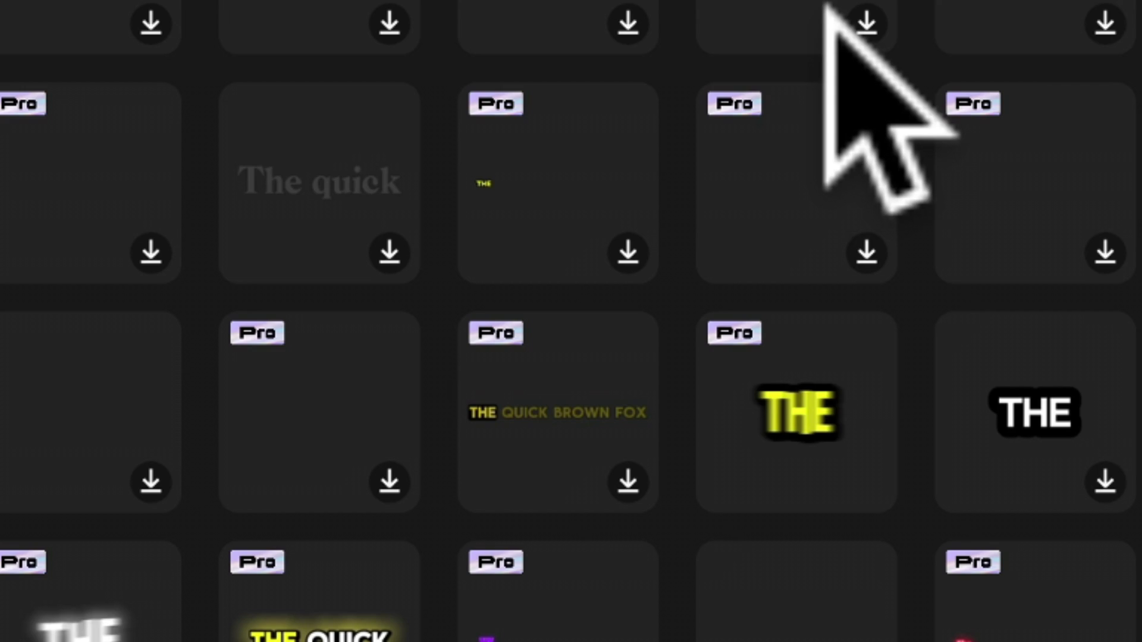
pyautogui.scroll(-2, 831, 29)
pyautogui.scroll(-2, 828, 26)
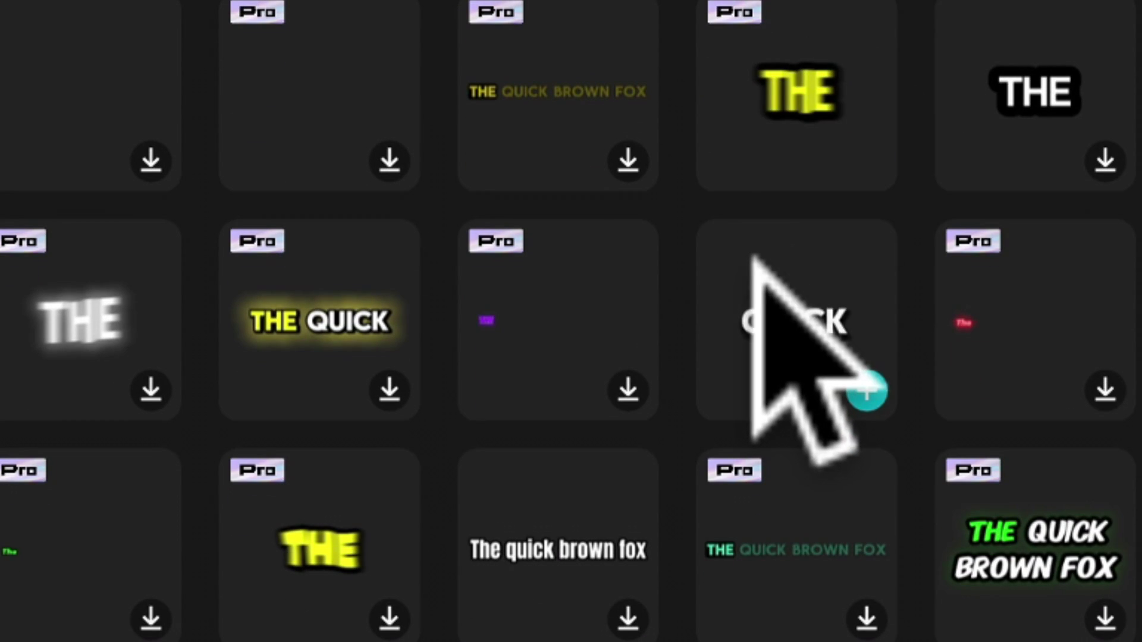
pyautogui.scroll(-2, 587, 280)
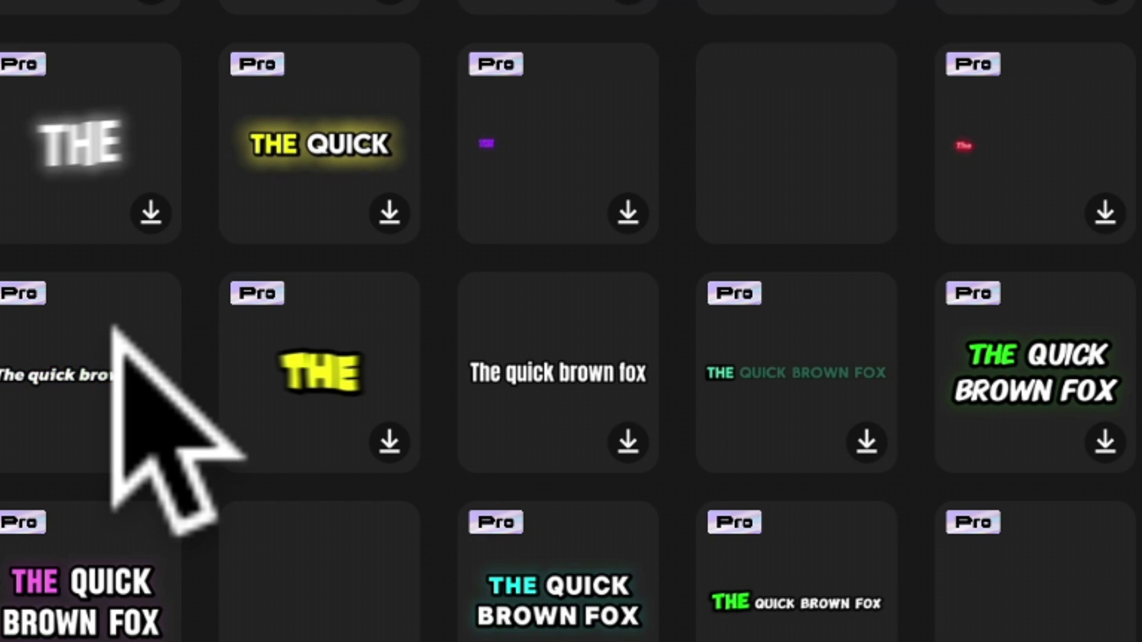
pyautogui.scroll(-1, 118, 350)
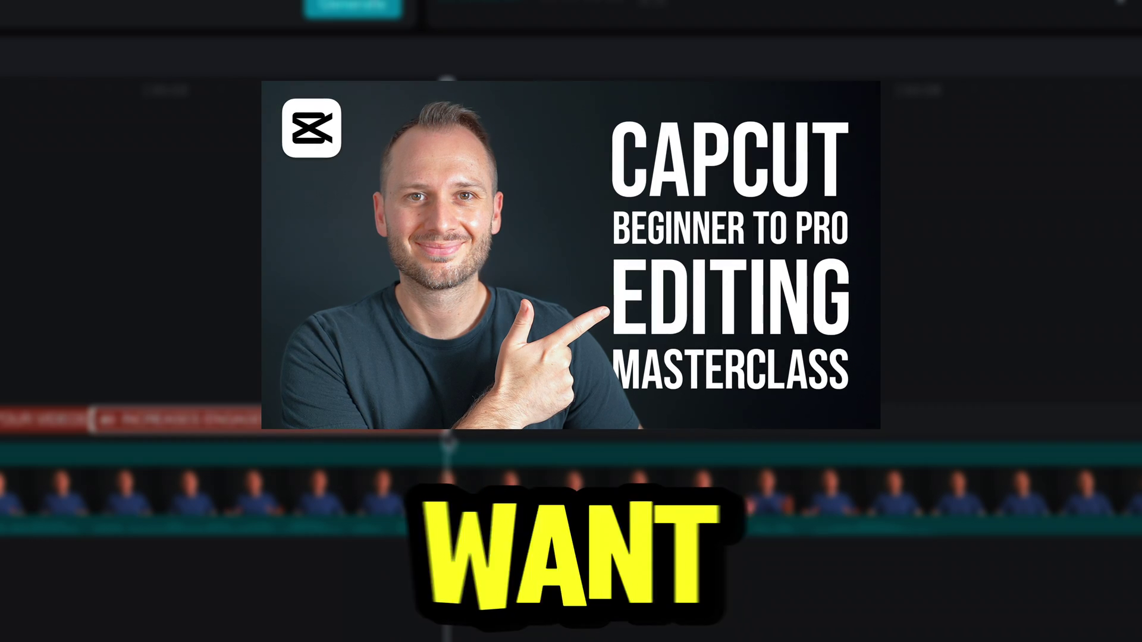